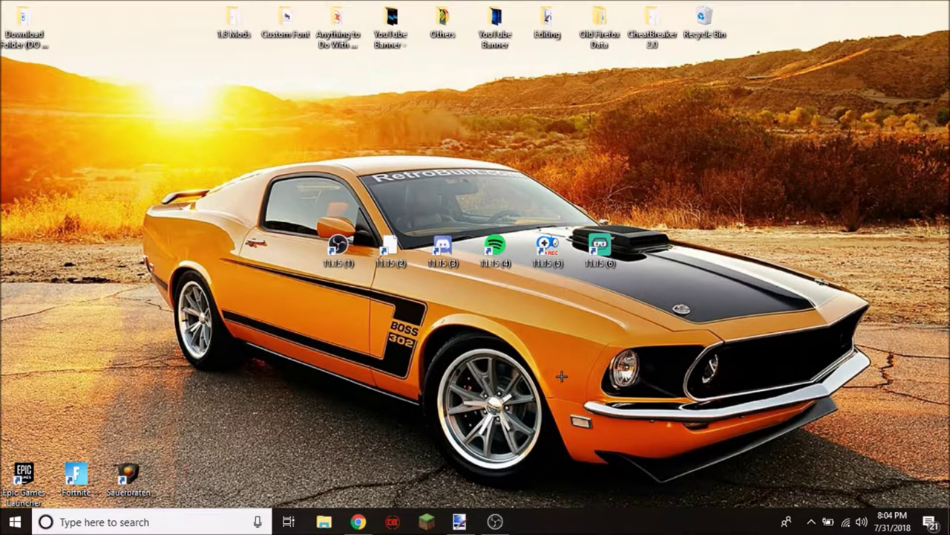
Restore the paint.net window showing its blank 1280×720 canvas
click(459, 522)
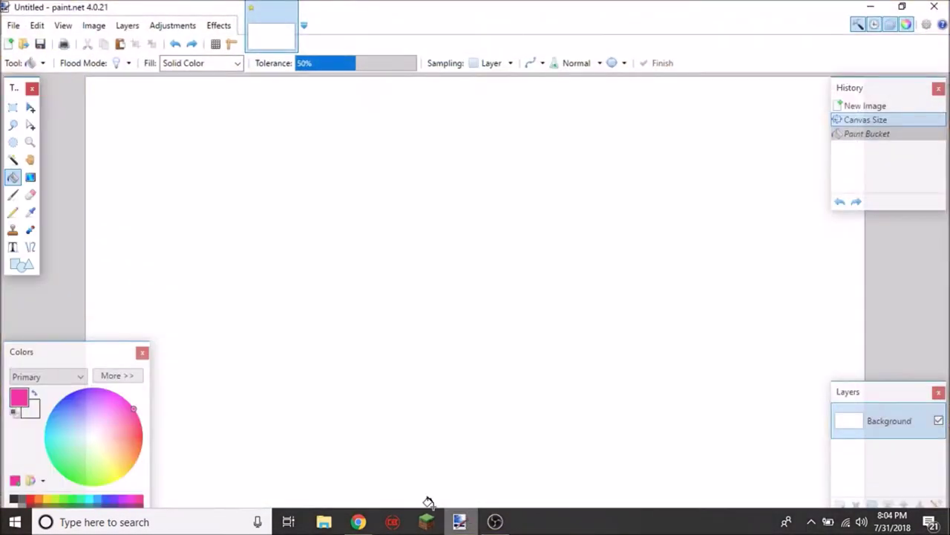
click(79, 24)
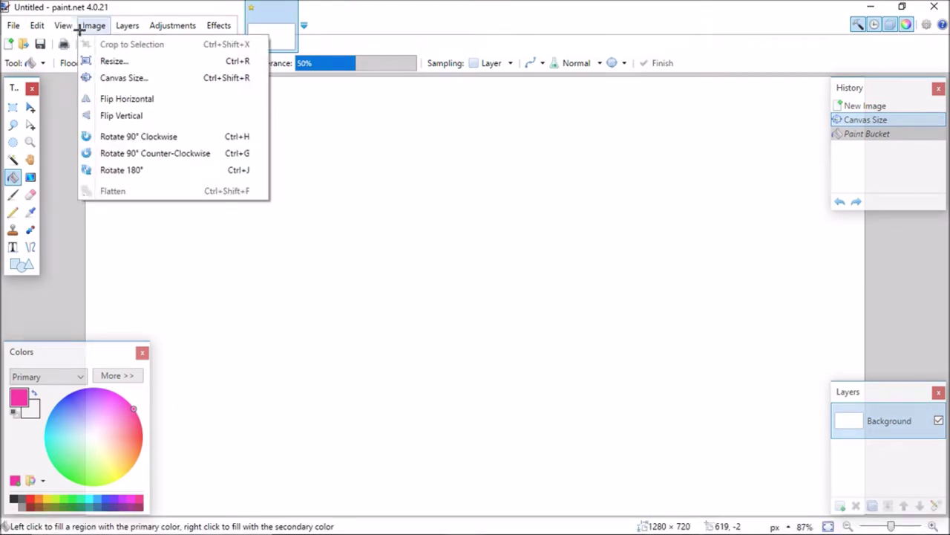
click(108, 78)
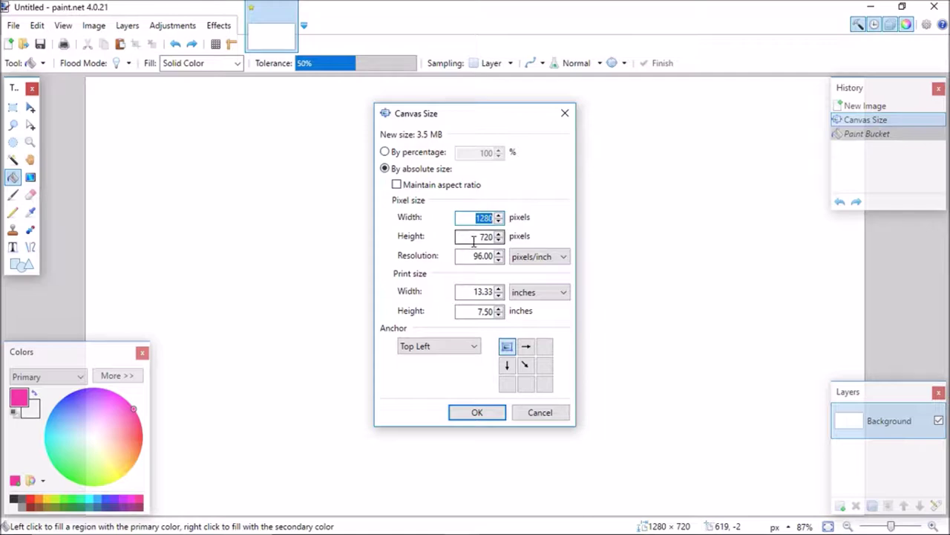
click(457, 412)
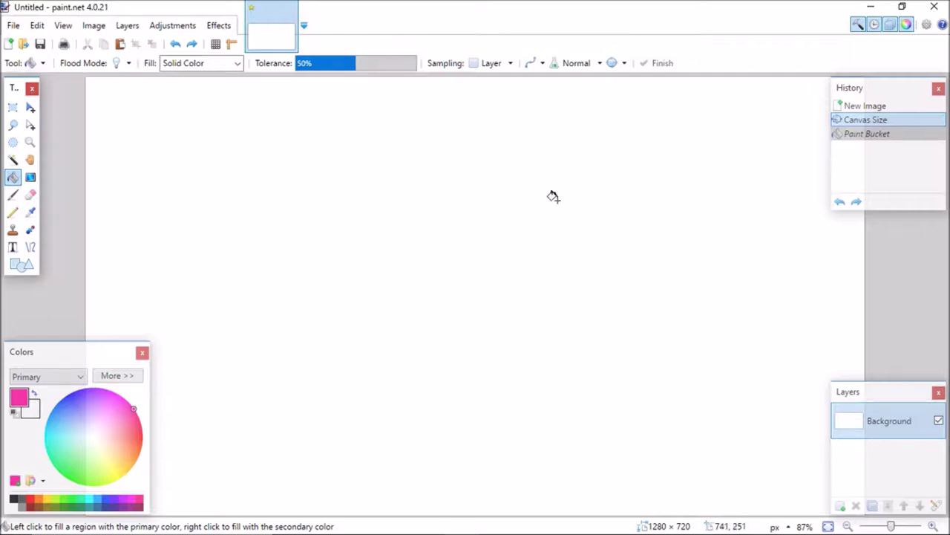
click(13, 212)
click(199, 204)
drag(229, 206, 339, 211)
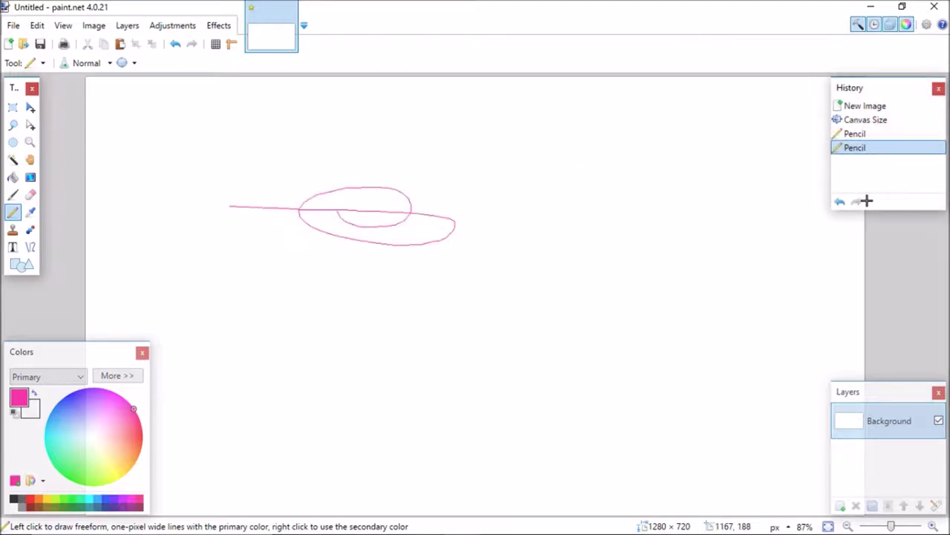
click(841, 201)
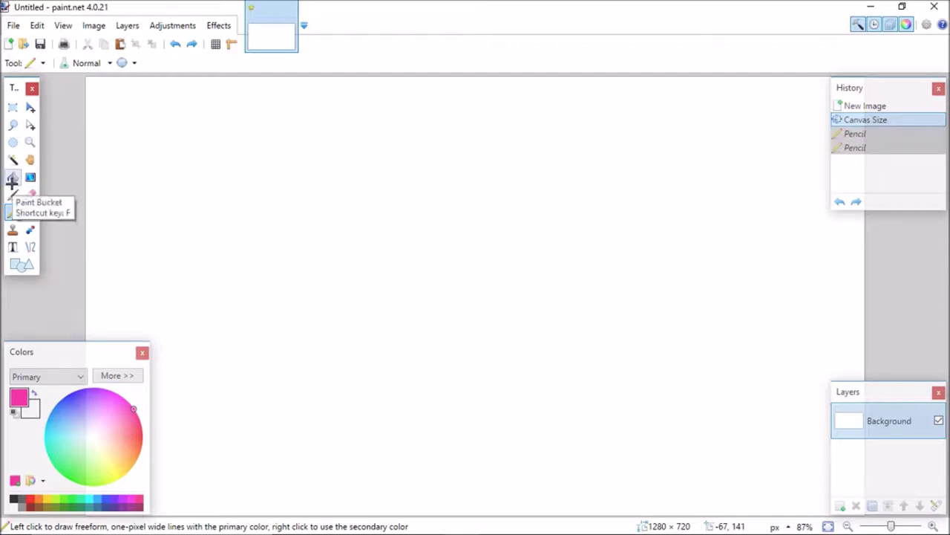
click(13, 178)
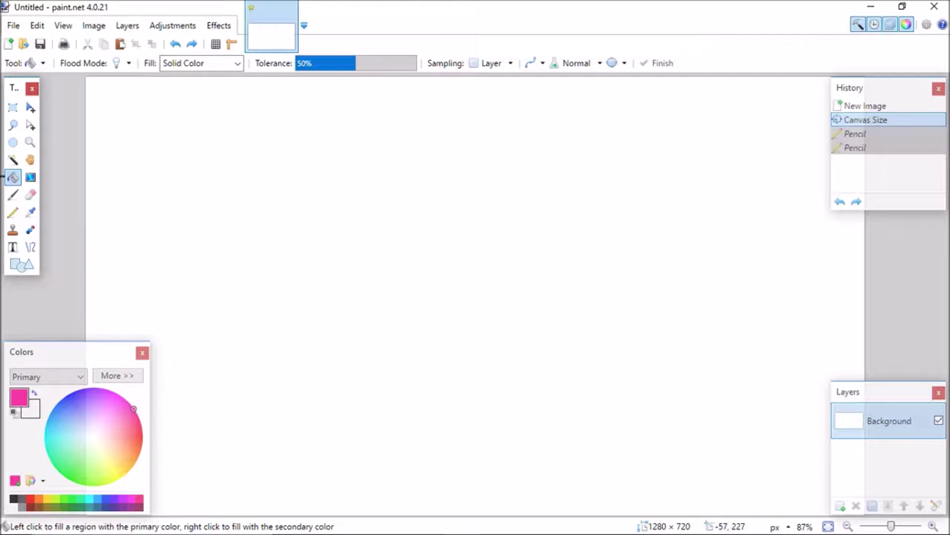
drag(94, 418, 3, 449)
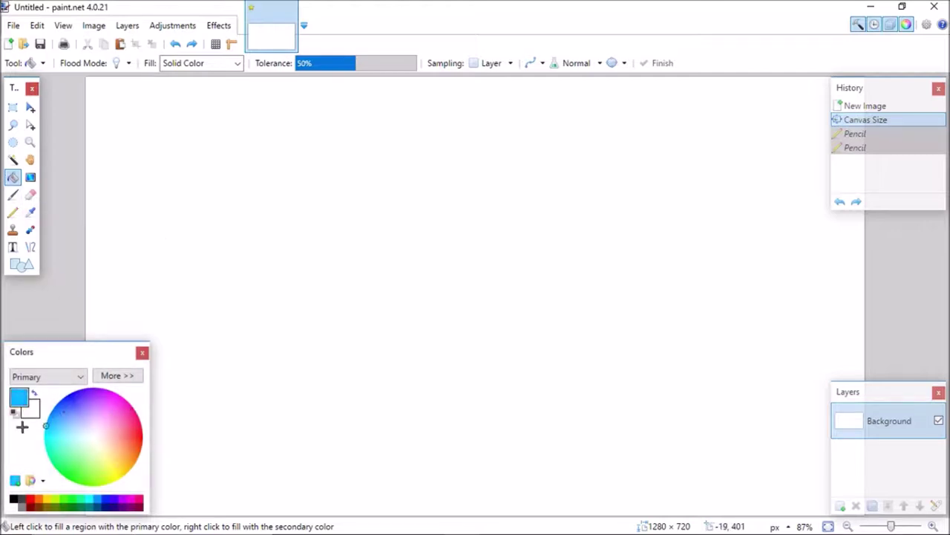
click(197, 176)
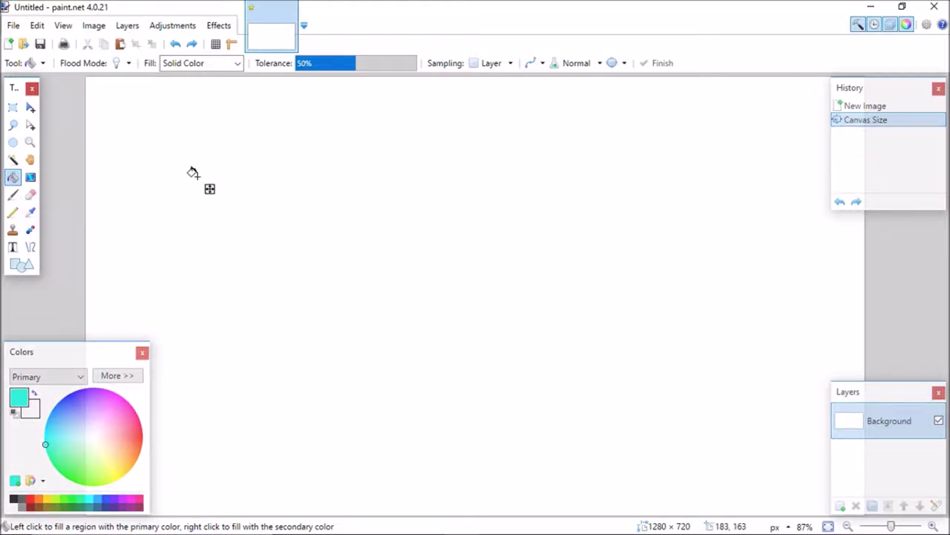
click(11, 108)
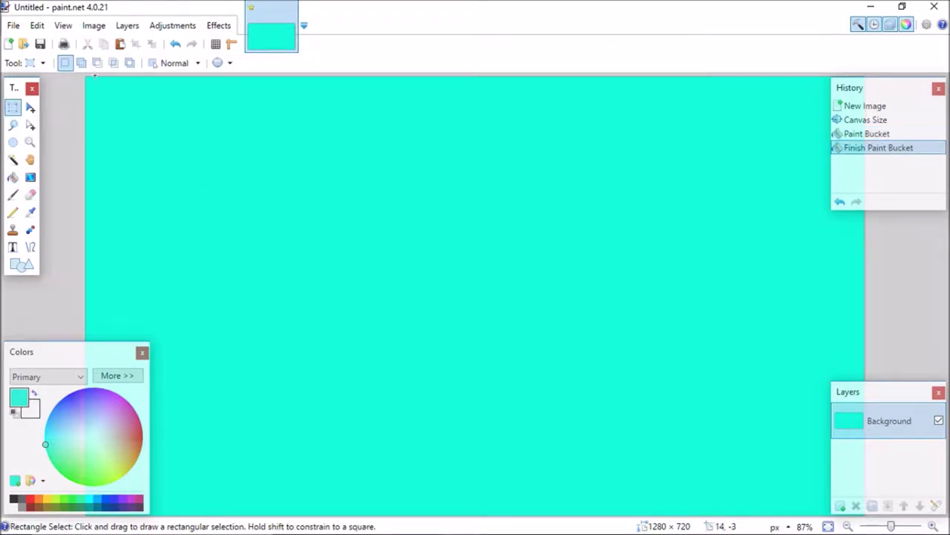
drag(94, 77, 397, 342)
click(117, 439)
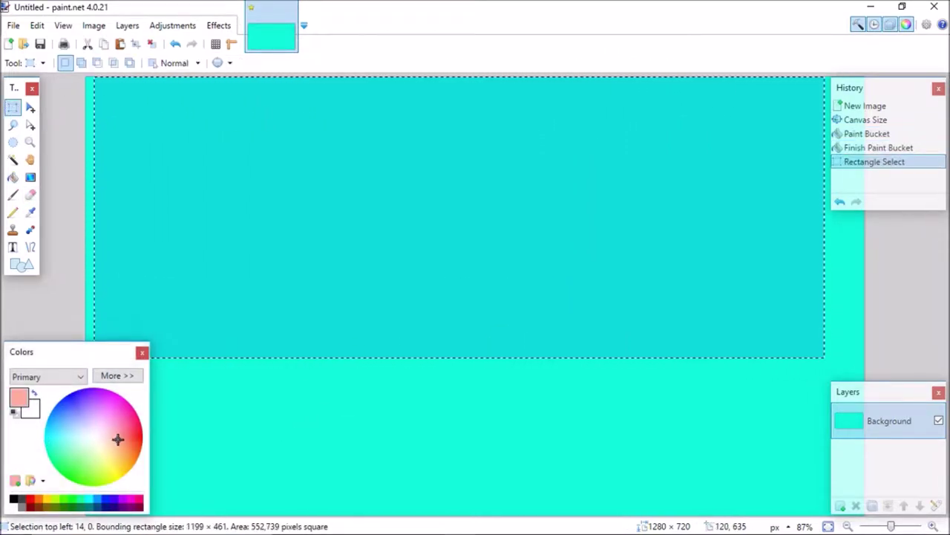
click(196, 257)
drag(177, 256, 867, 231)
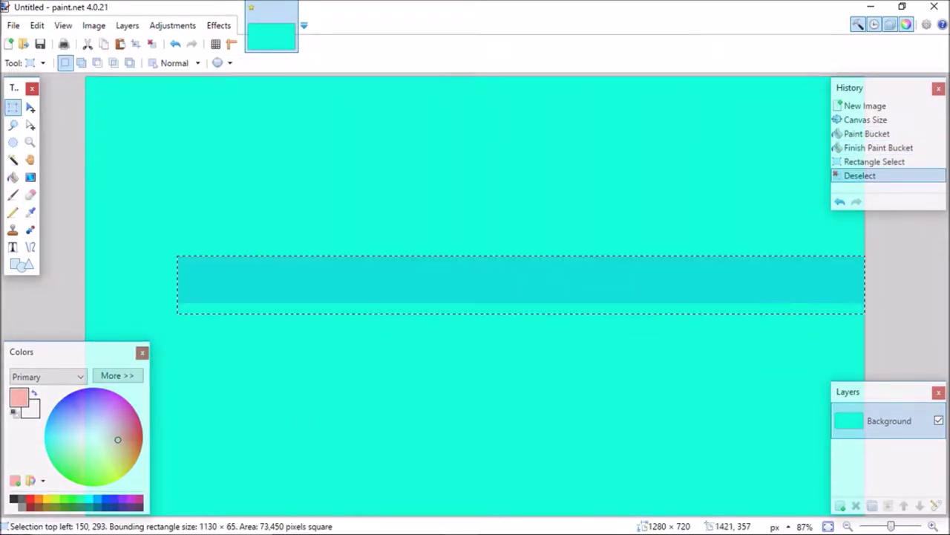
click(20, 178)
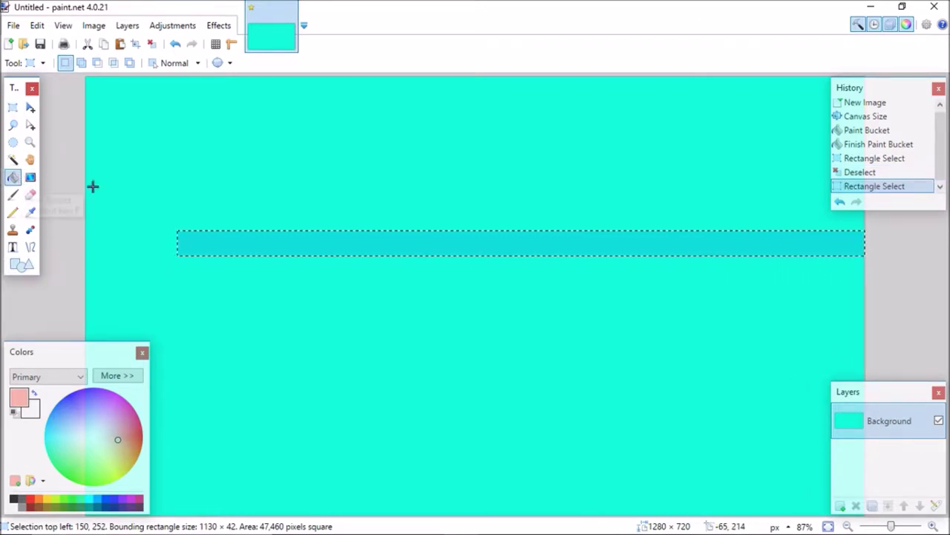
click(222, 247)
key(s)
drag(124, 106, 362, 334)
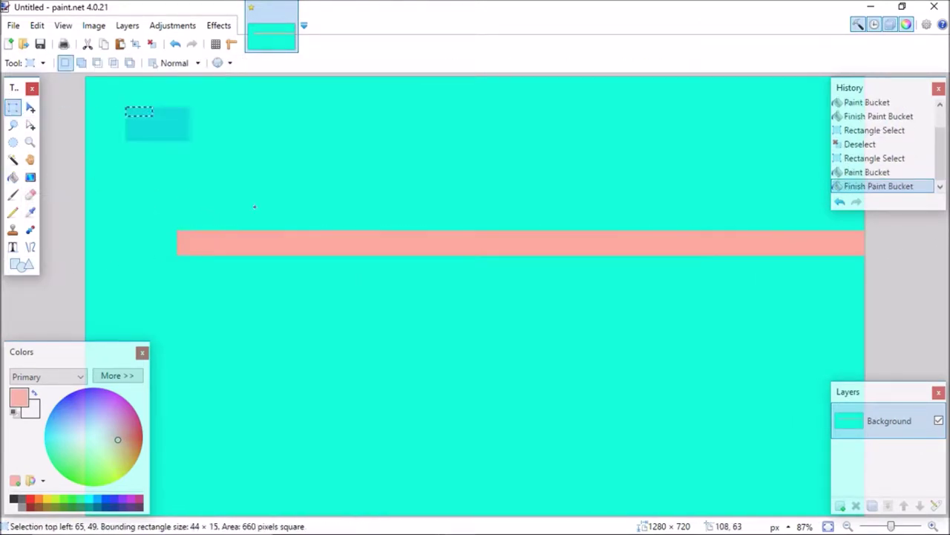
drag(106, 471, 86, 415)
click(73, 391)
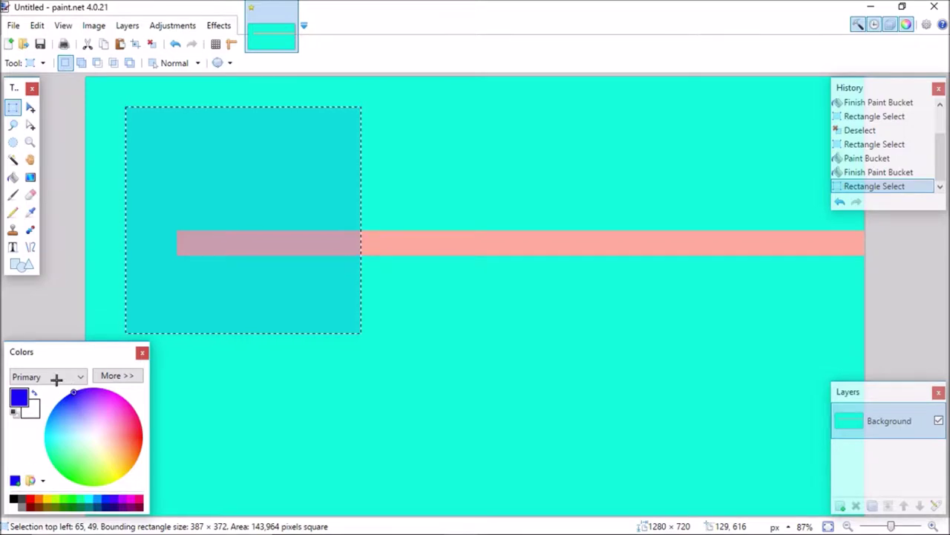
click(12, 178)
click(181, 176)
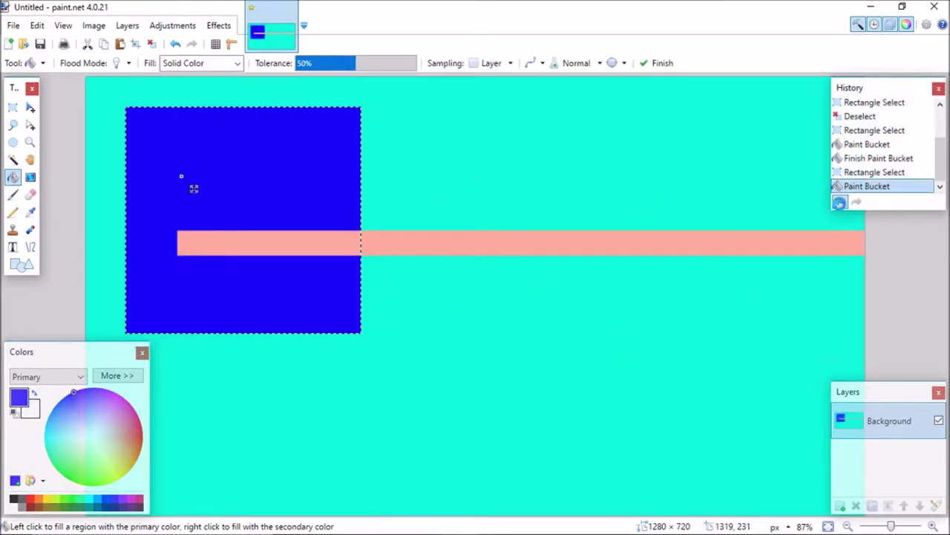
click(840, 202)
click(840, 202)
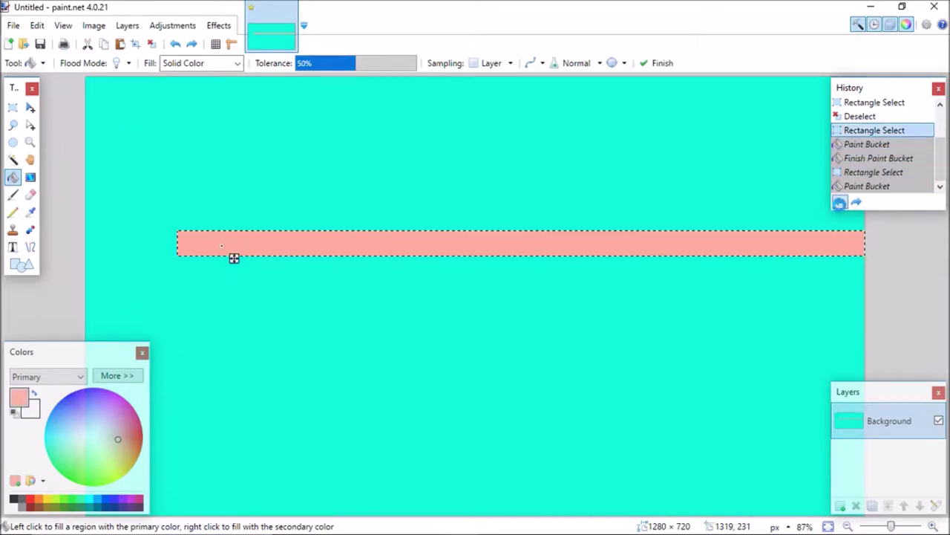
click(840, 202)
click(840, 202)
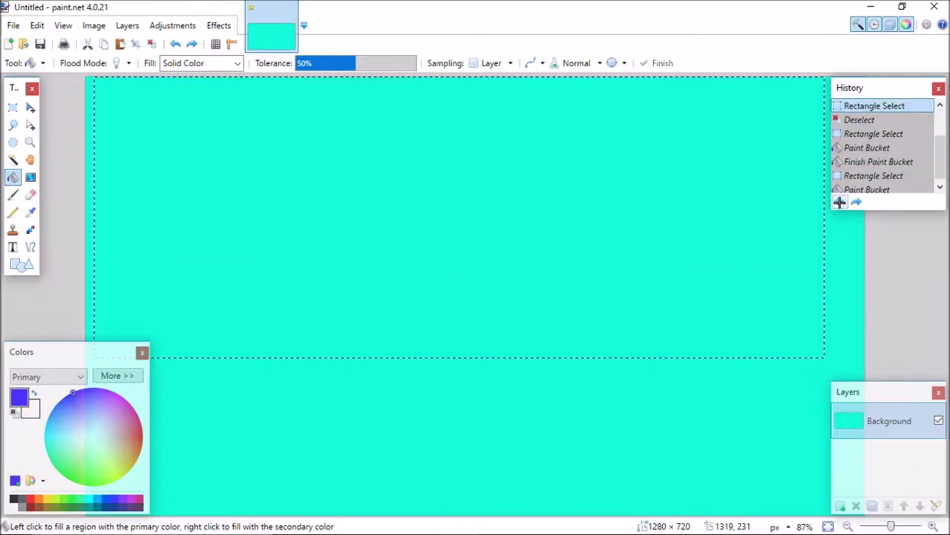
click(840, 202)
key(ctrl+z)
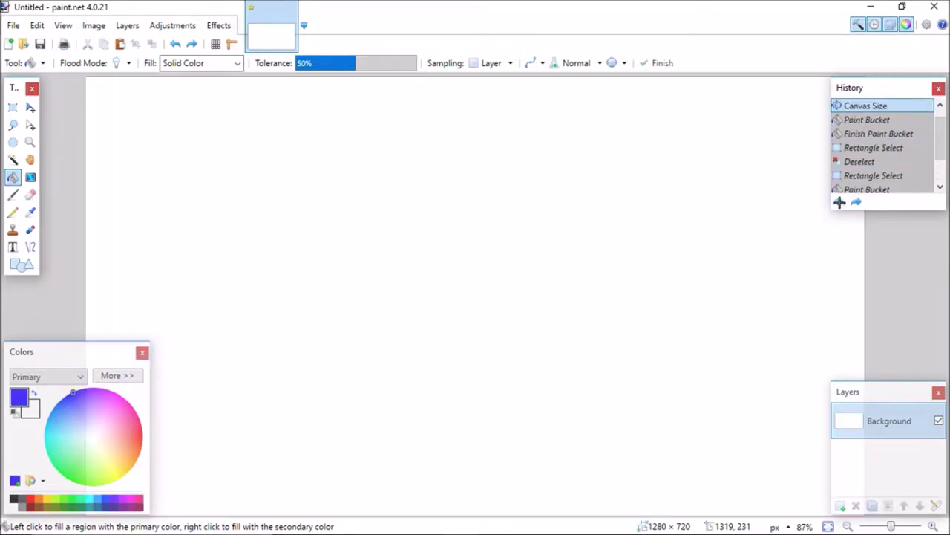
click(12, 106)
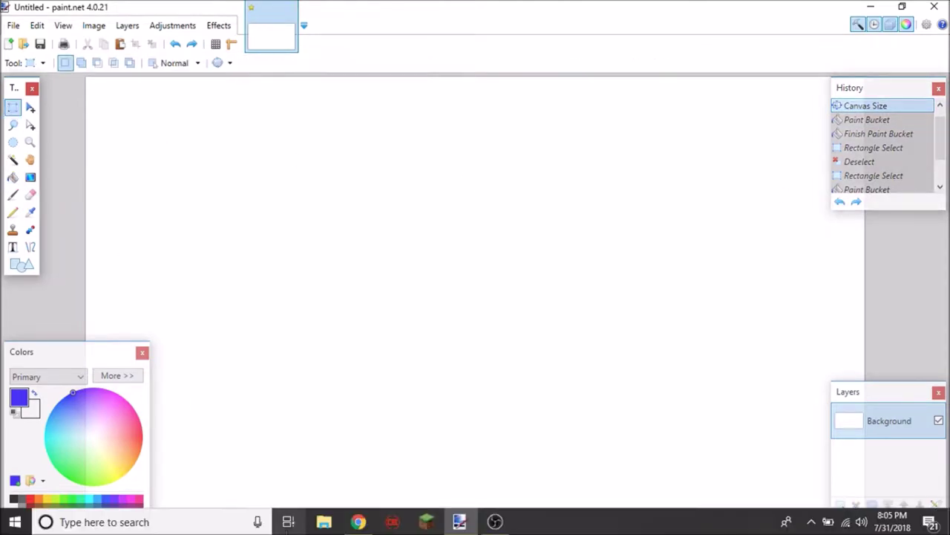
In Chrome, search Google for 'stream background 1280x720'
click(358, 522)
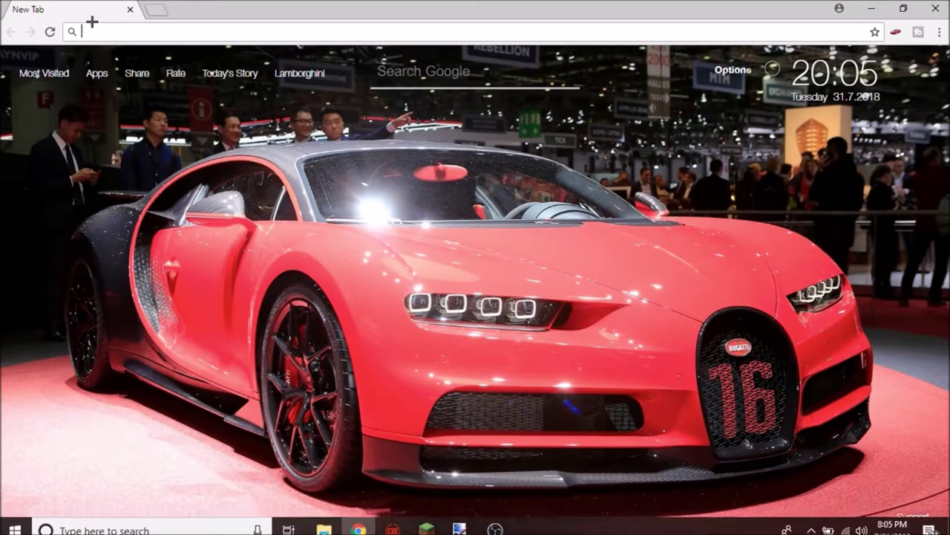
click(46, 73)
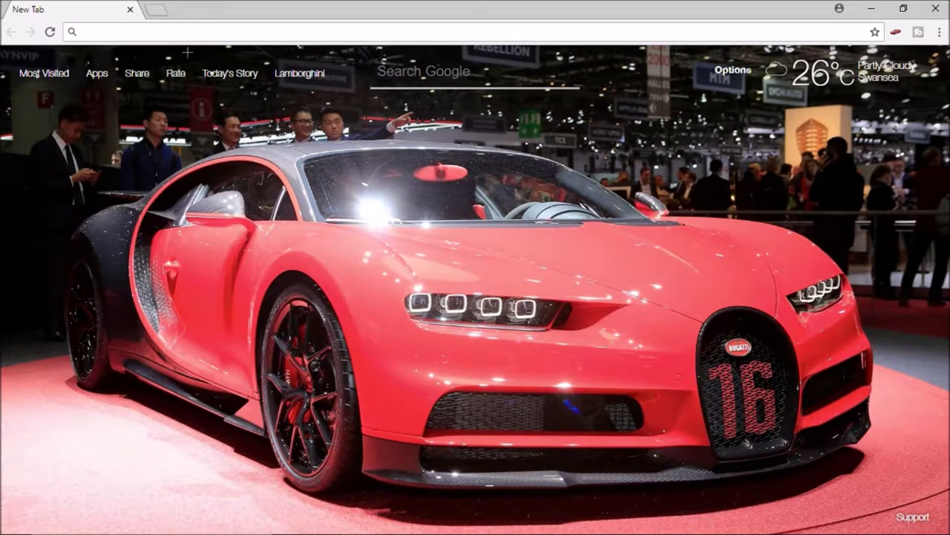
text(for)
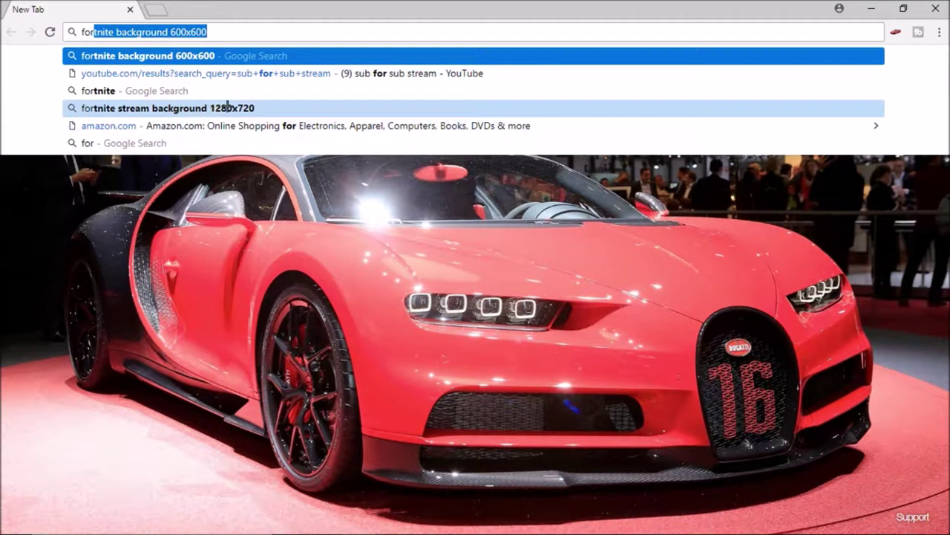
key(BackSpace)
key(BackSpace)
key(BackSpace)
key(BackSpace)
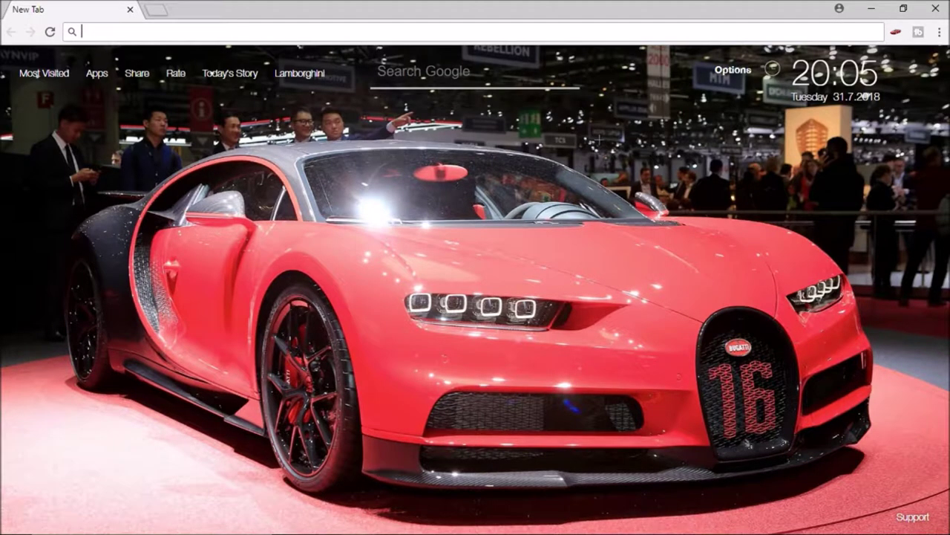
text(m)
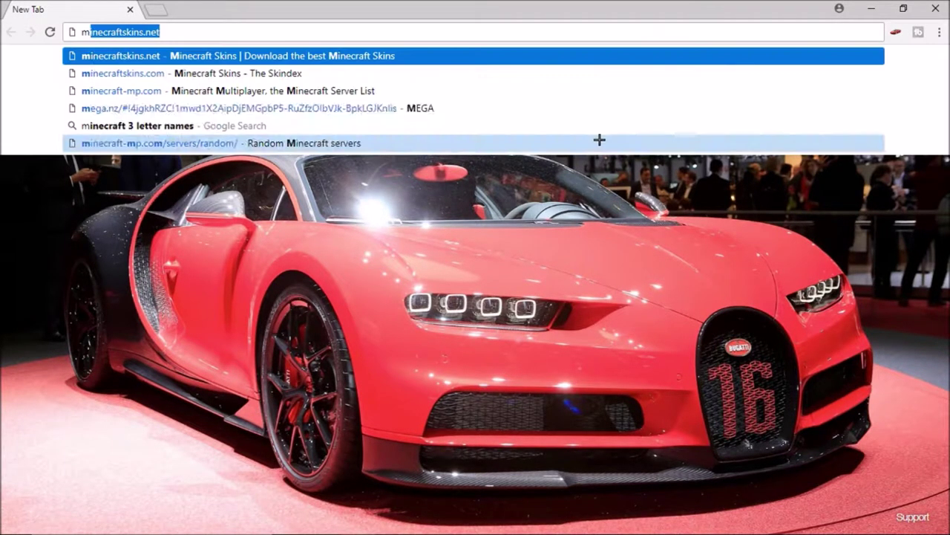
text(inecrafy)
key(BackSpace)
key(BackSpace)
key(BackSpace)
text(t)
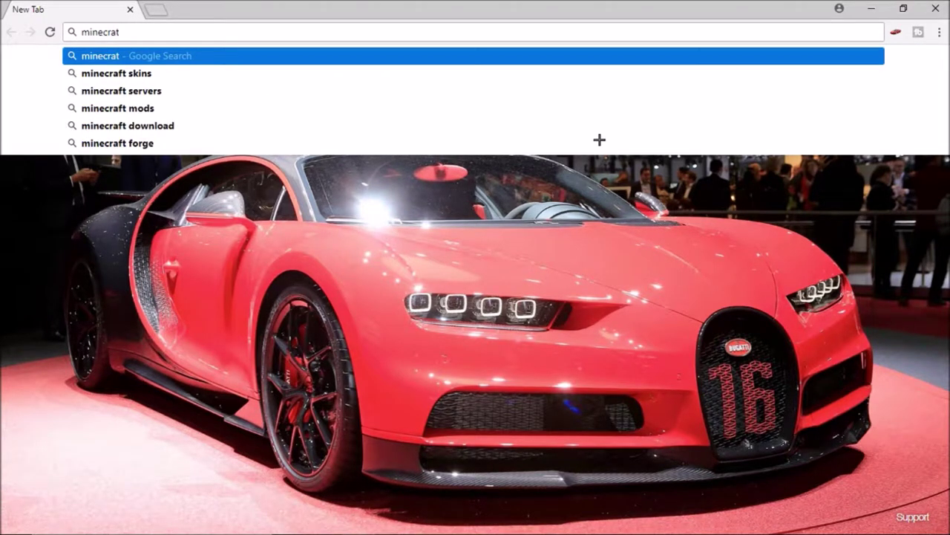
text( stream)
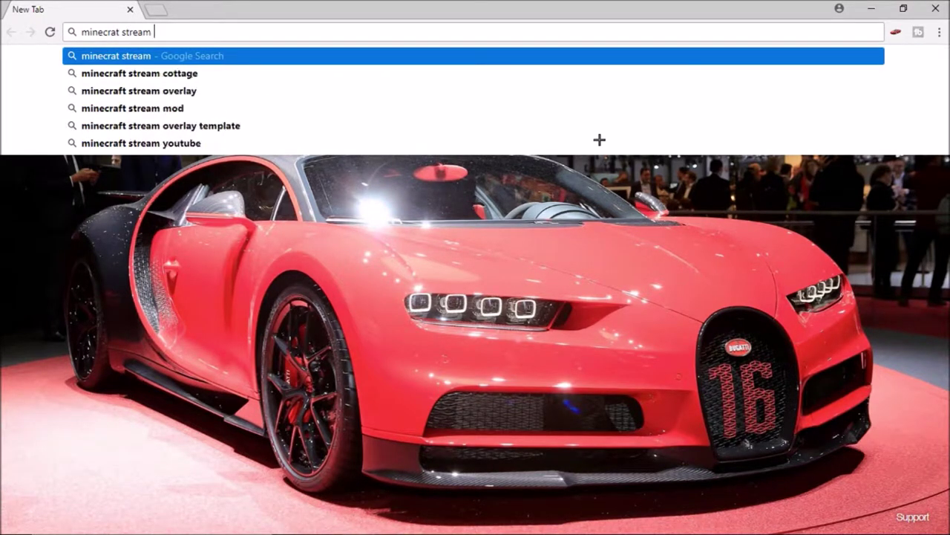
text( background)
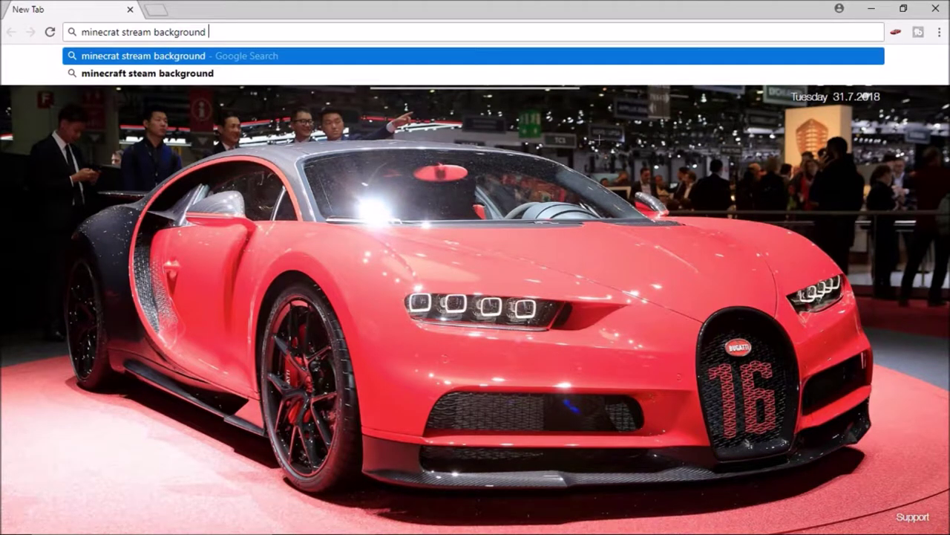
key(BackSpace)
key(BackSpace)
key(BackSpace)
key(BackSpace)
key(BackSpace)
key(BackSpace)
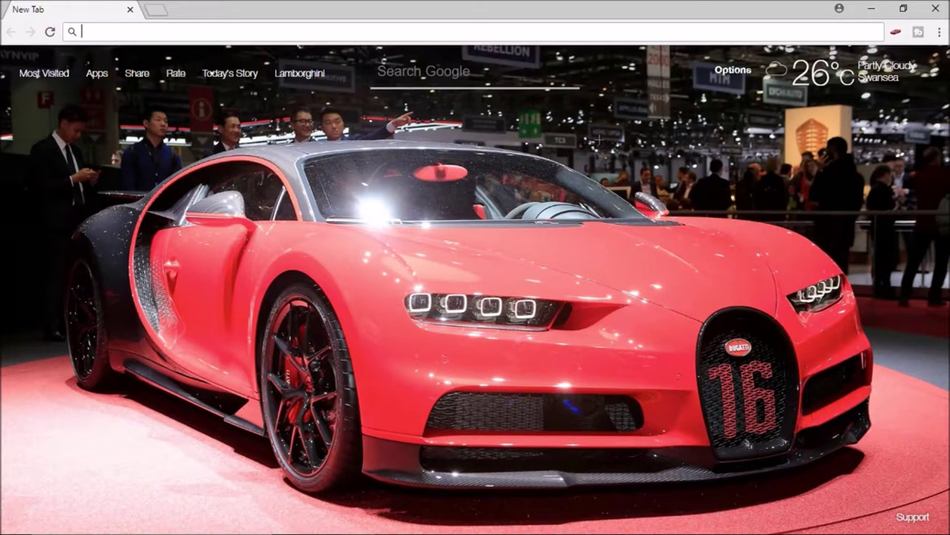
text(stream)
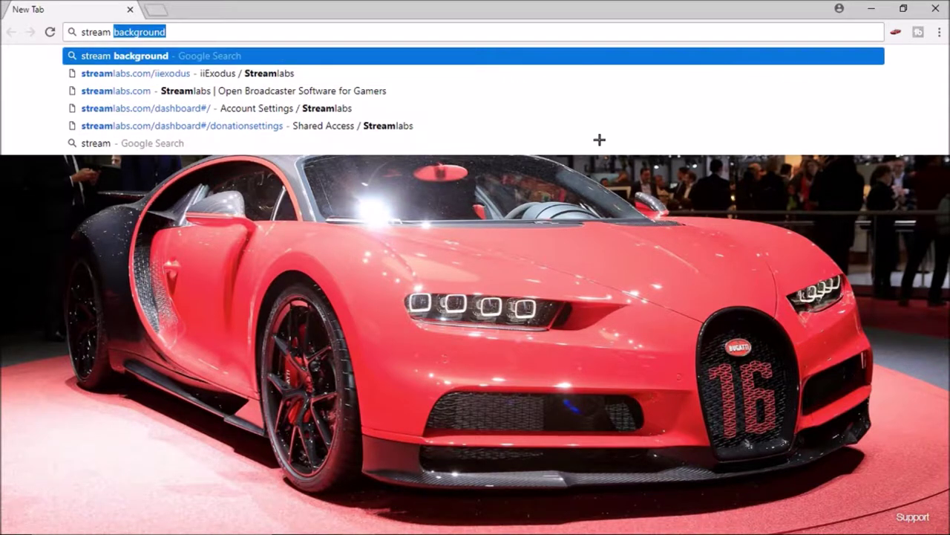
text( backg)
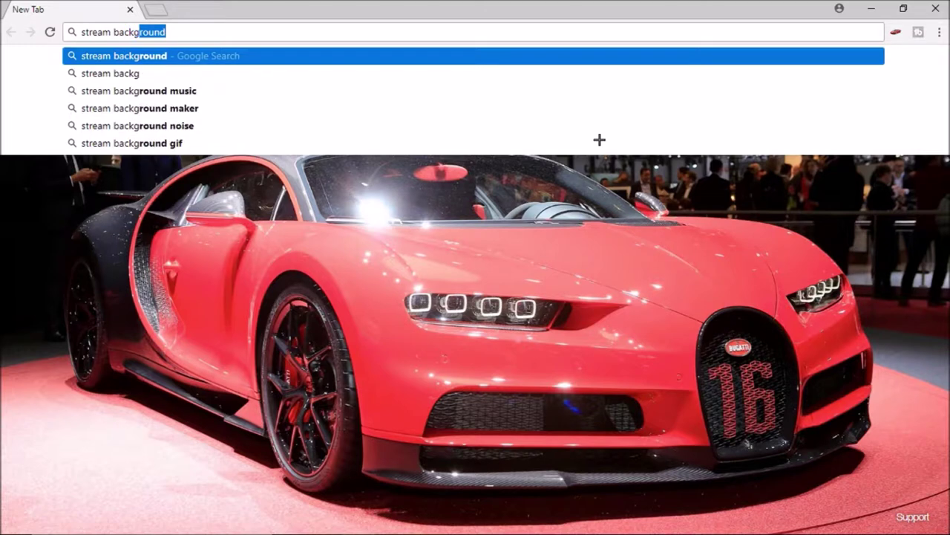
text(round )
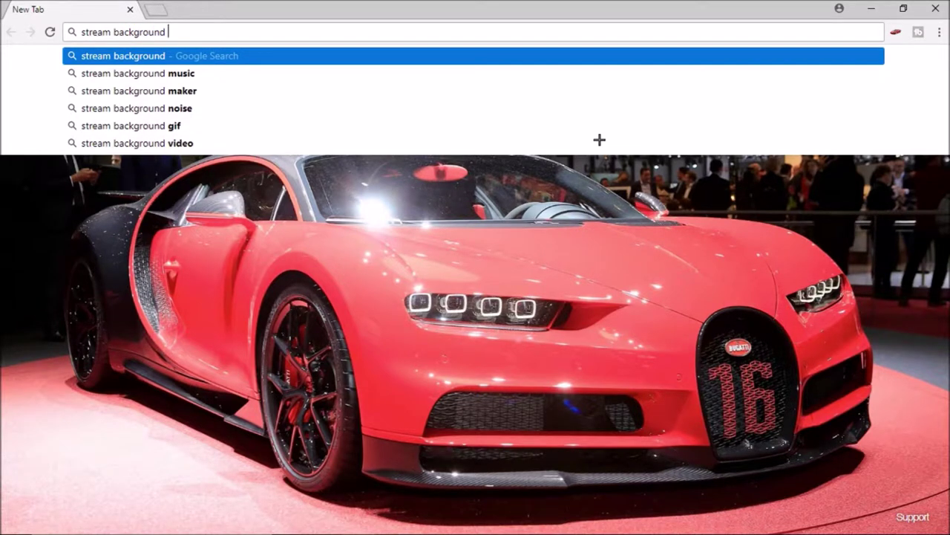
text(1280x72)
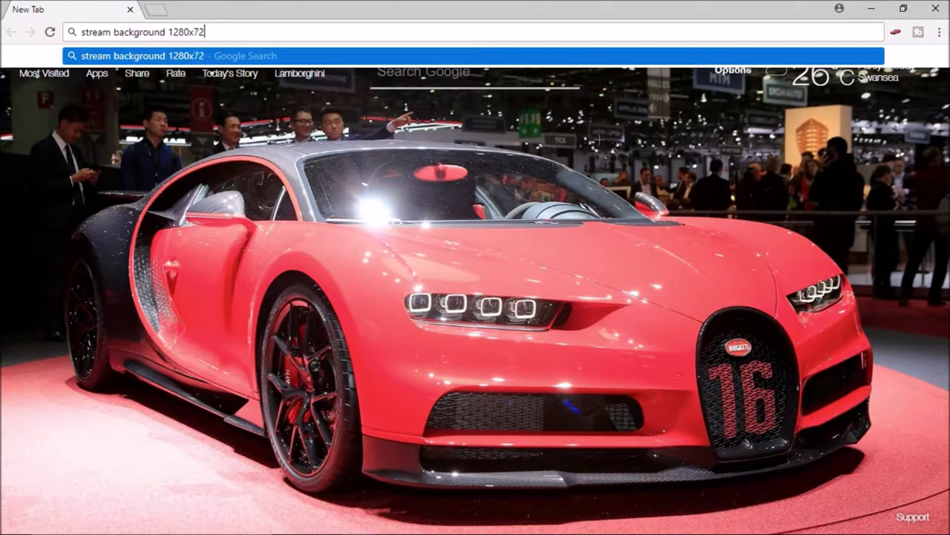
text(0)
key(Return)
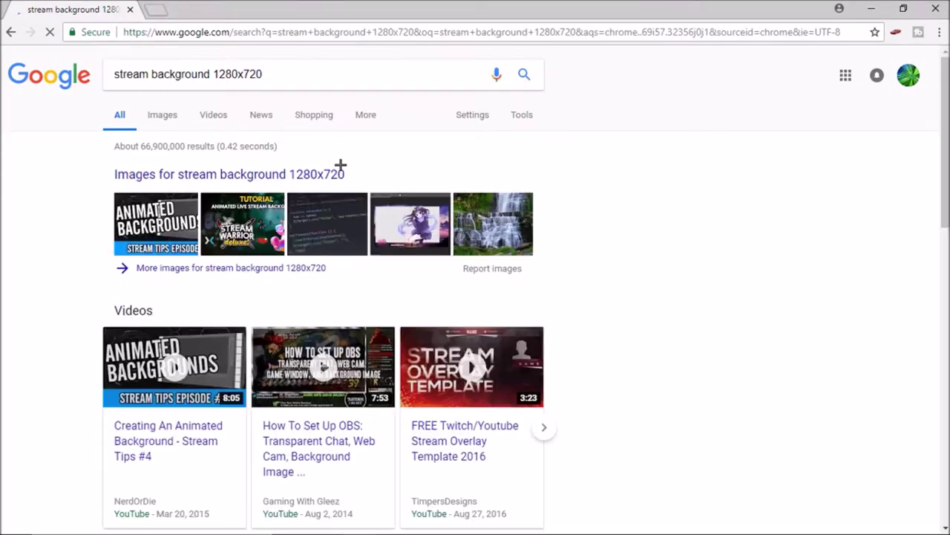
Switch to image-only results and scroll down through the background thumbnails
click(172, 120)
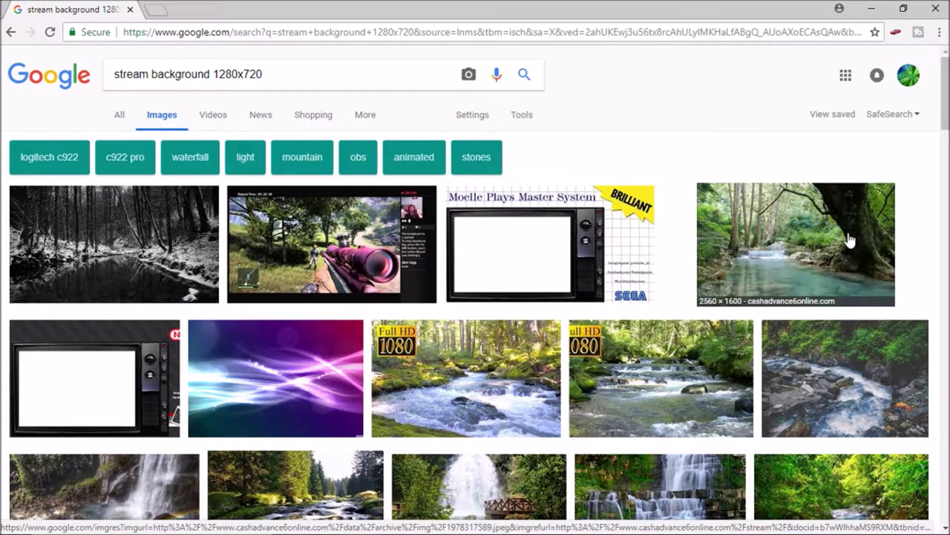
scroll(112, 356, down, 1)
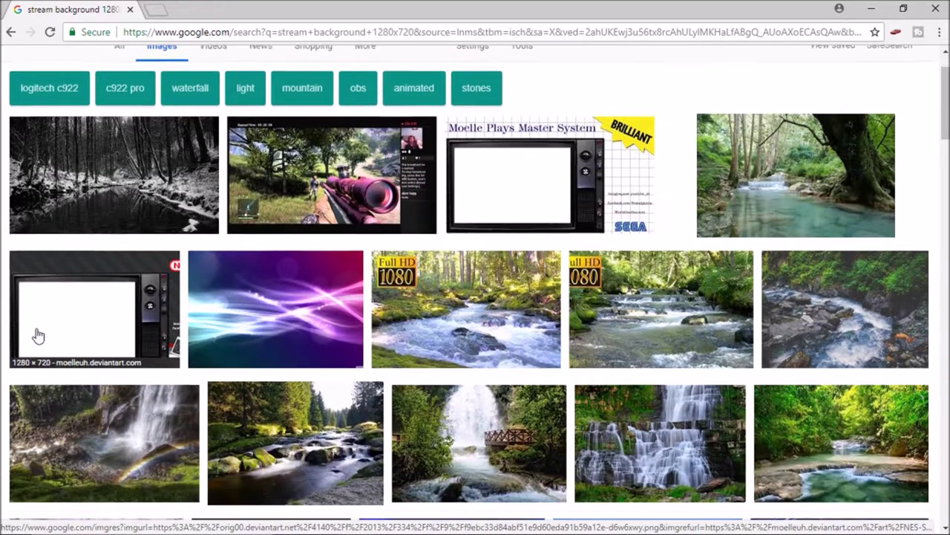
scroll(461, 393, down, 3)
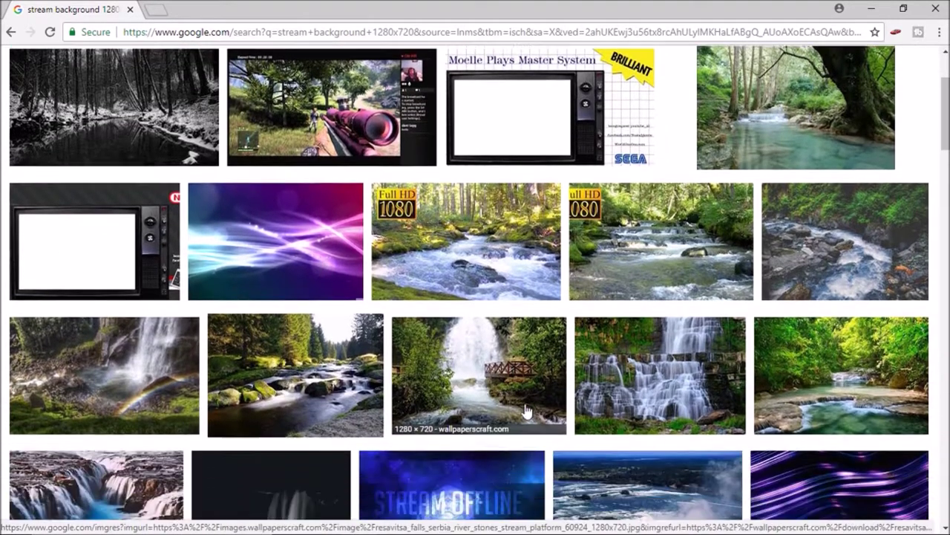
scroll(594, 413, down, 1)
scroll(460, 386, down, 2)
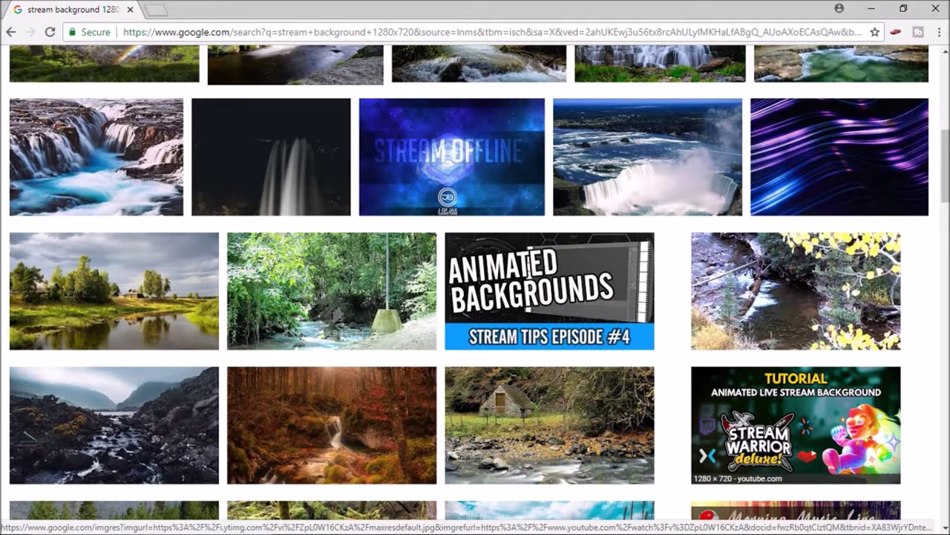
scroll(742, 431, down, 3)
scroll(626, 445, down, 2)
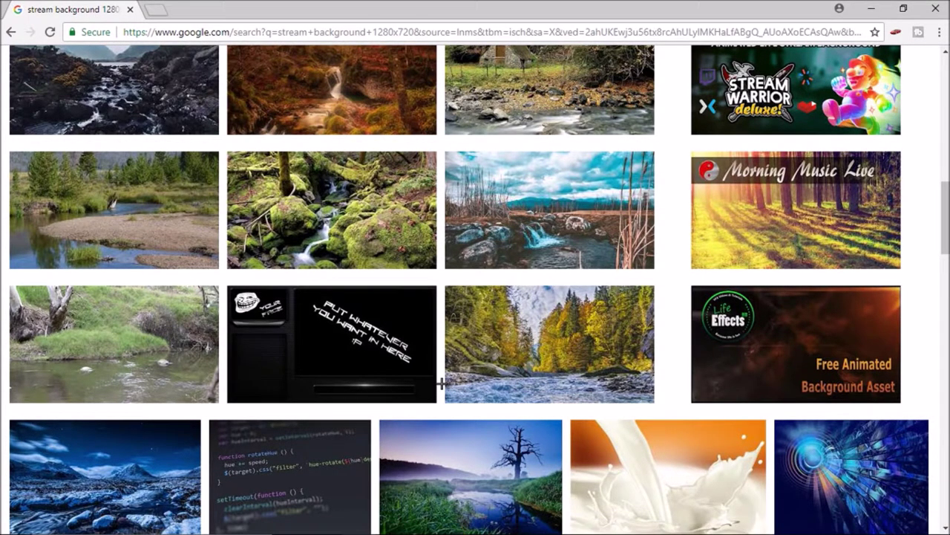
scroll(440, 383, down, 5)
scroll(438, 374, down, 2)
scroll(436, 371, down, 1)
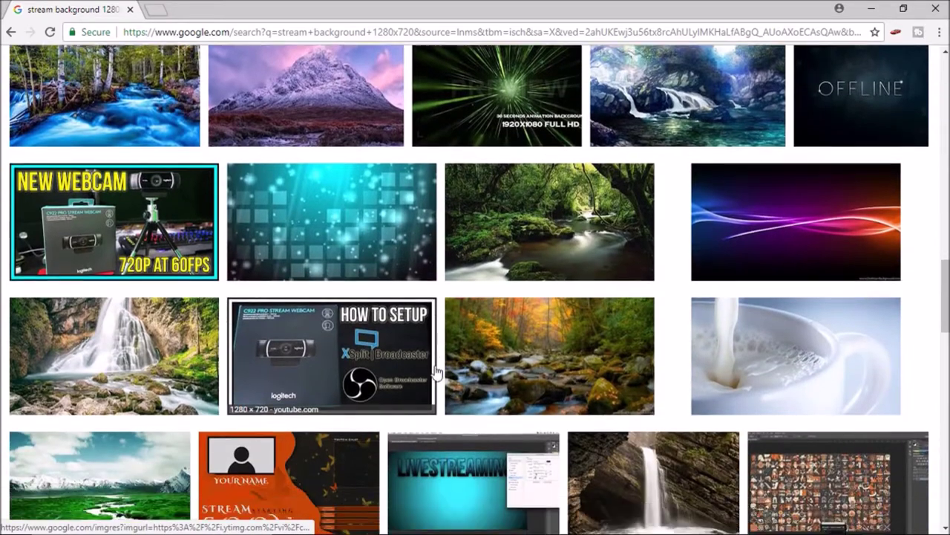
scroll(437, 372, down, 3)
scroll(490, 334, down, 3)
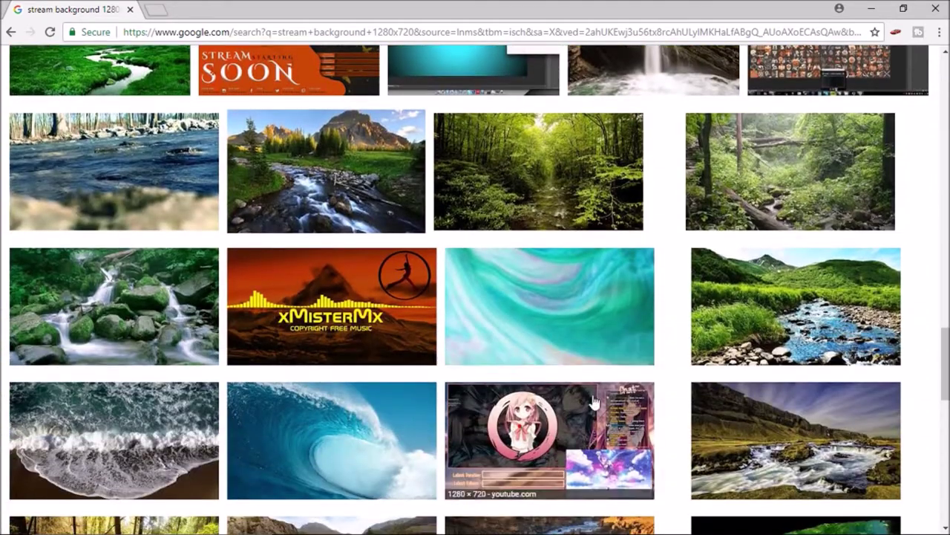
scroll(594, 402, down, 1)
scroll(640, 423, down, 1)
scroll(640, 423, down, 2)
scroll(641, 420, down, 1)
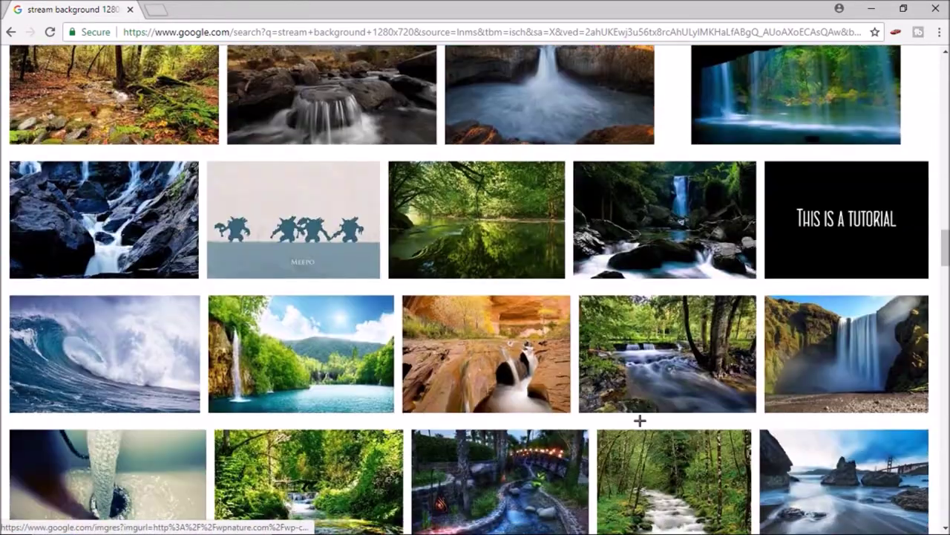
scroll(640, 420, down, 3)
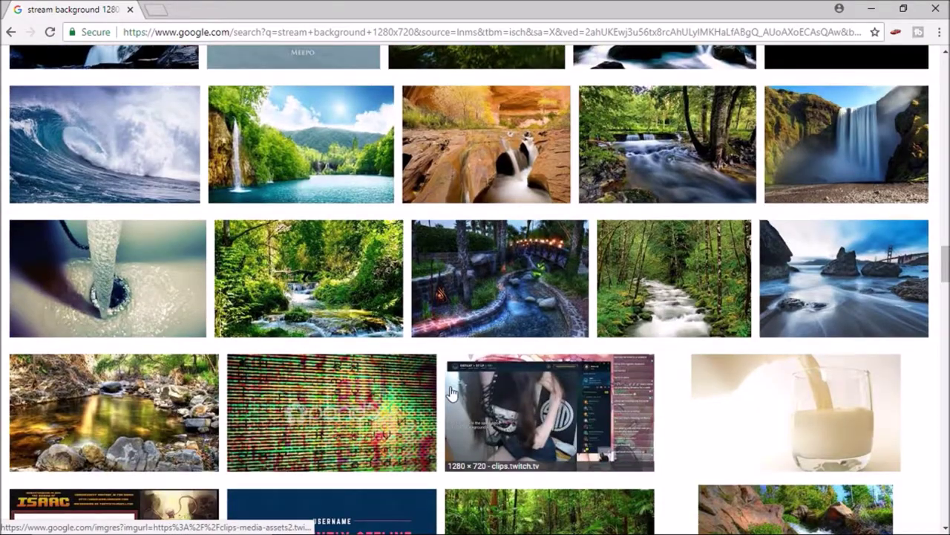
Scroll back to the top and select the whole search query
scroll(452, 394, up, 4)
scroll(438, 393, up, 5)
scroll(356, 297, up, 5)
scroll(251, 198, up, 5)
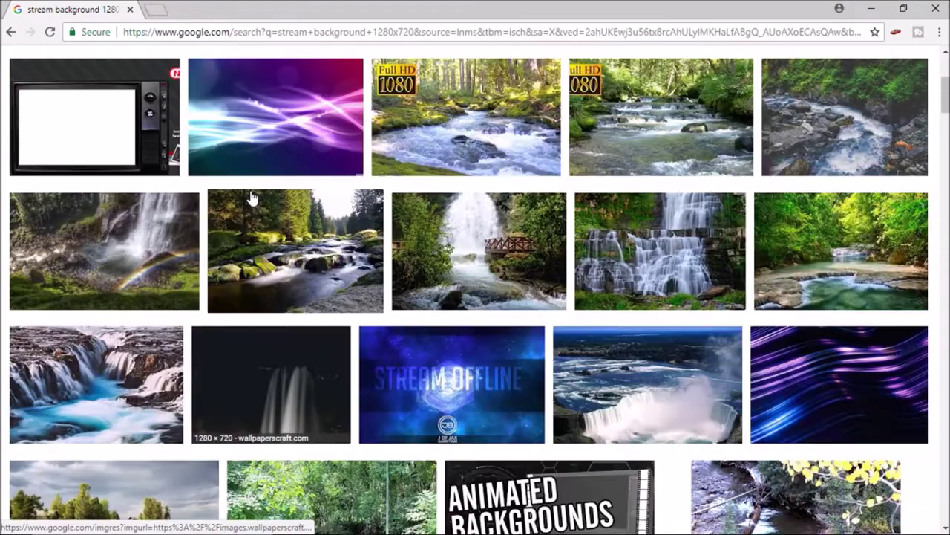
scroll(251, 198, up, 4)
triple_click(282, 77)
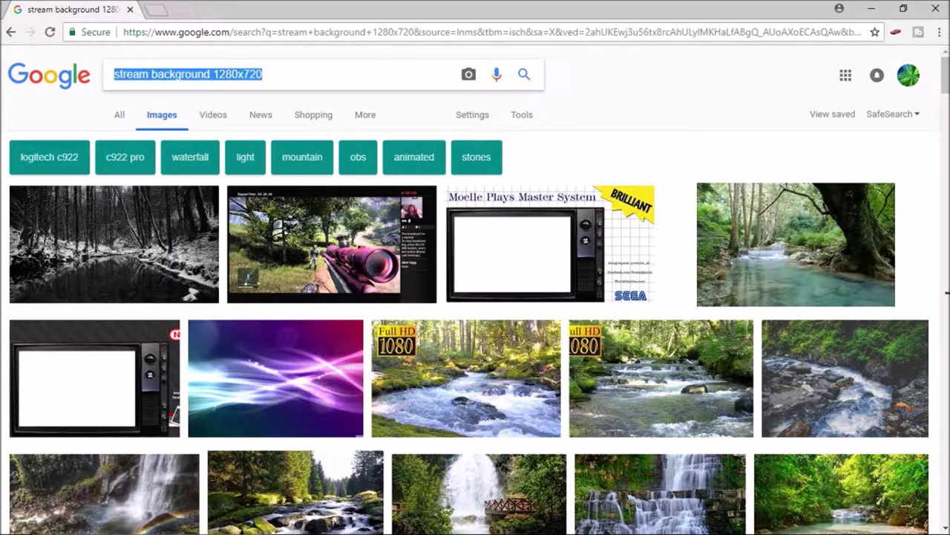
Search Google Images for 'fortnite stream background 1280x720'
key(BackSpace)
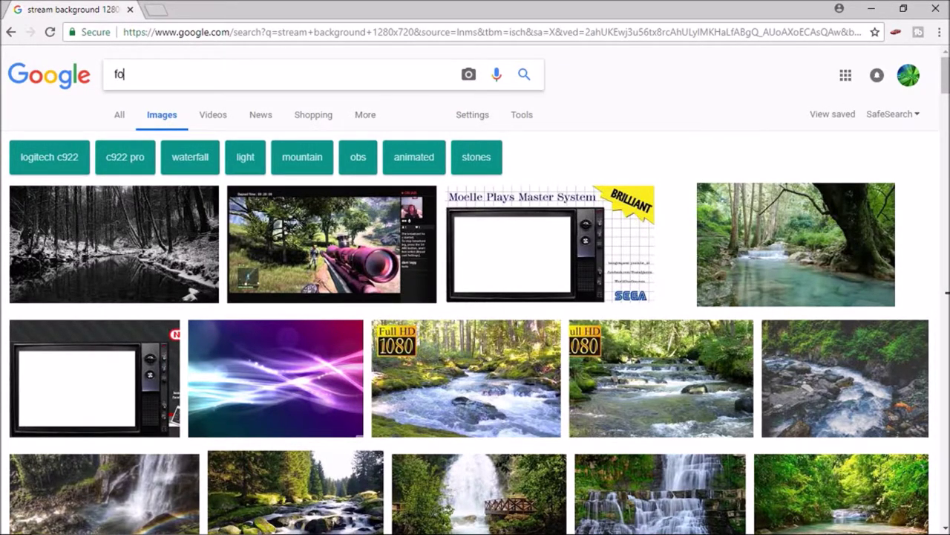
text(ort)
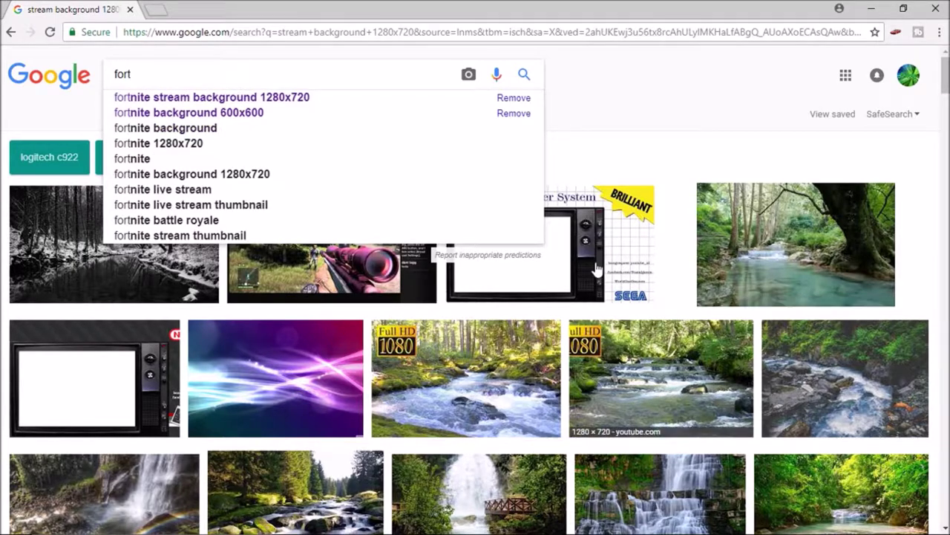
click(382, 97)
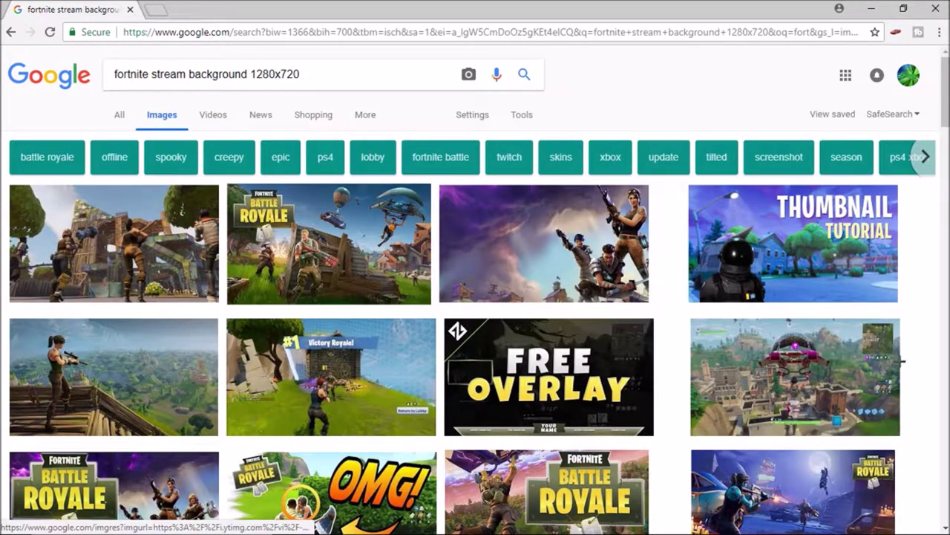
Preview the purple-sky Fortnite image and choose to save it
click(525, 241)
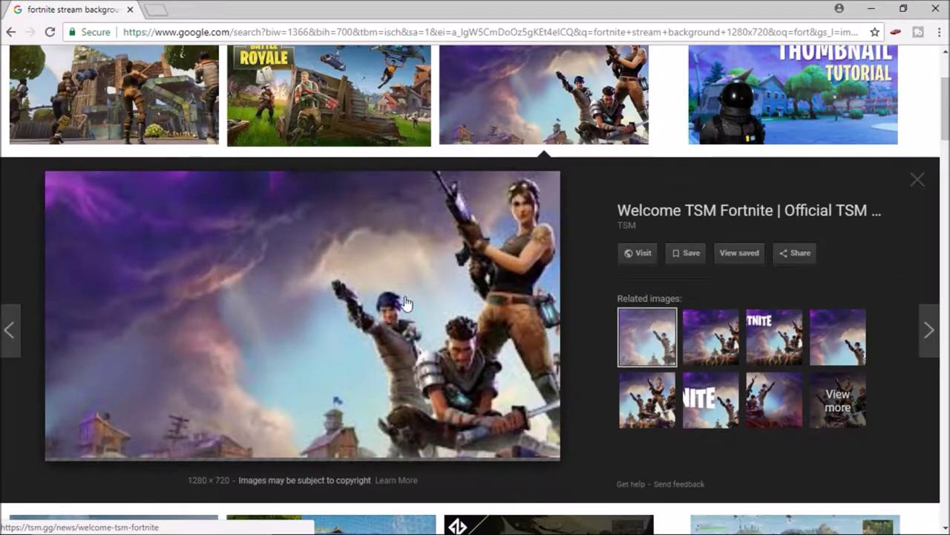
right_click(461, 329)
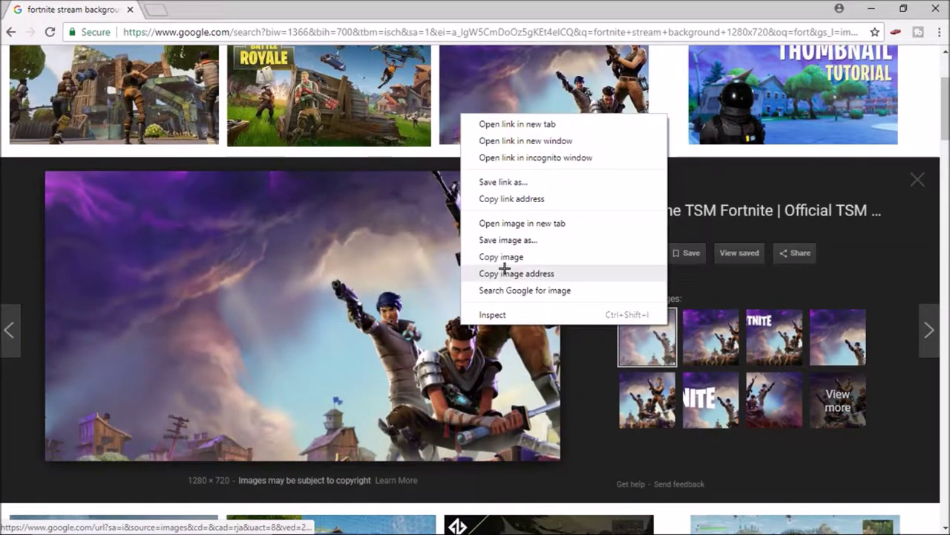
right_click(285, 251)
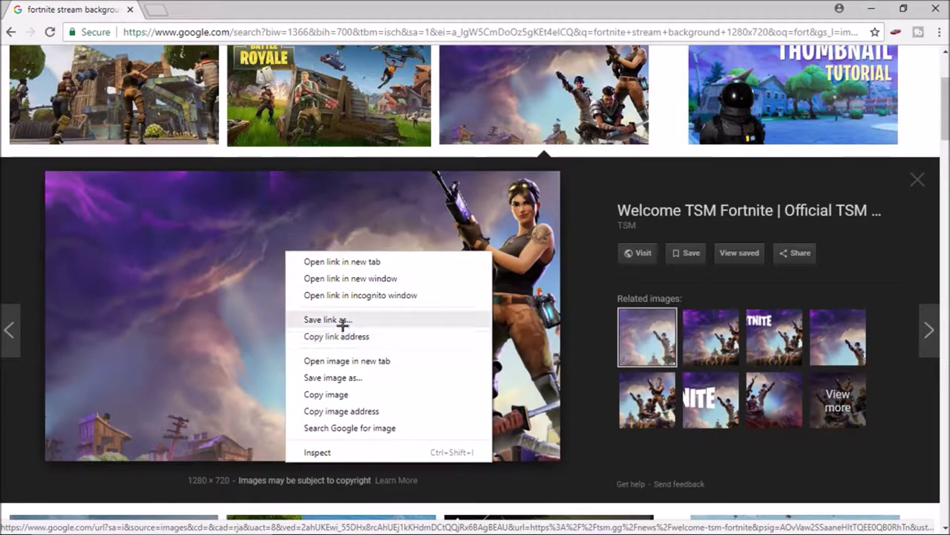
click(360, 377)
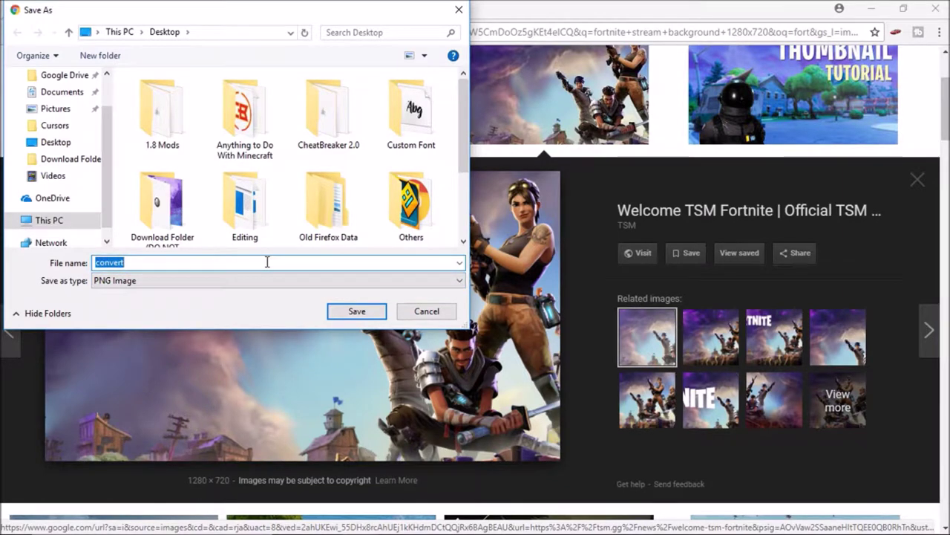
Save the Fortnite image as PNG 'StreamBackgroundthingy' and return to paint.net
key(BackSpace)
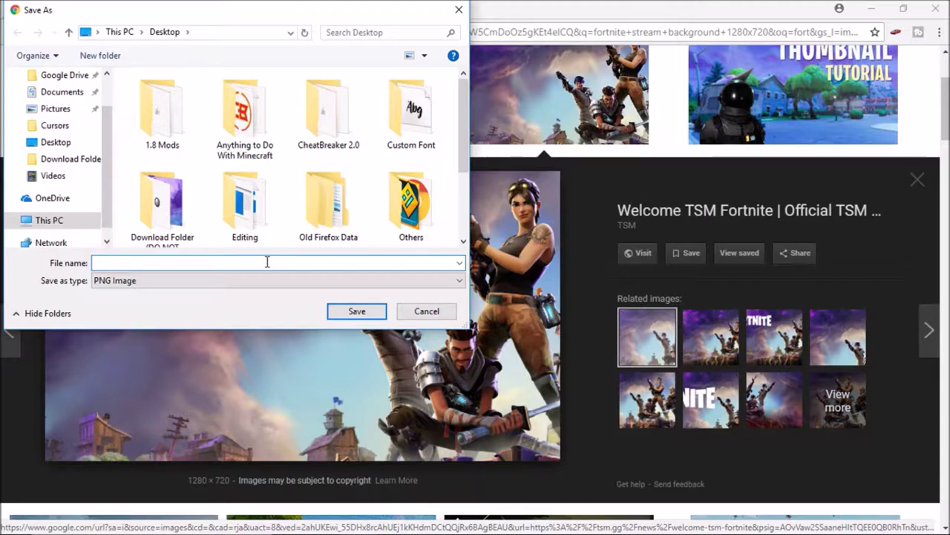
text(StreamBac)
text(kgroundthingyle)
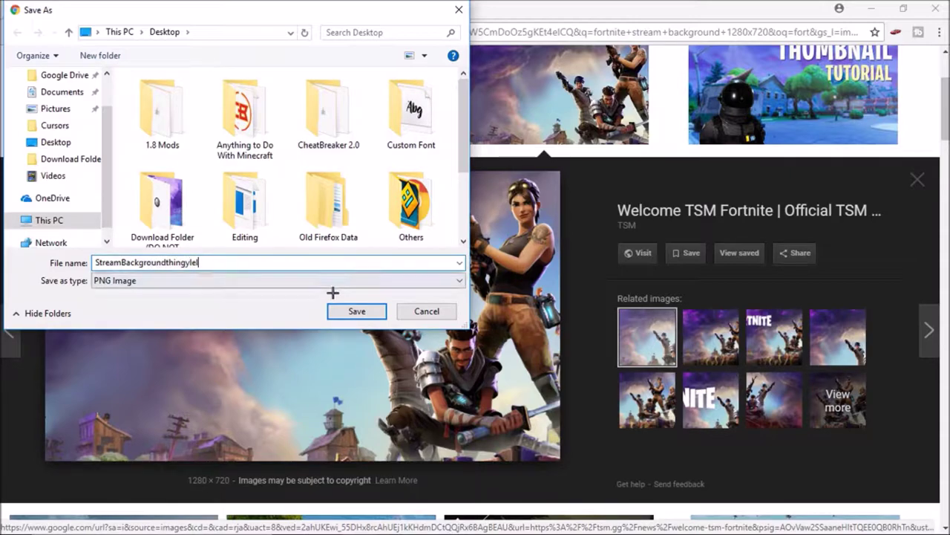
click(337, 310)
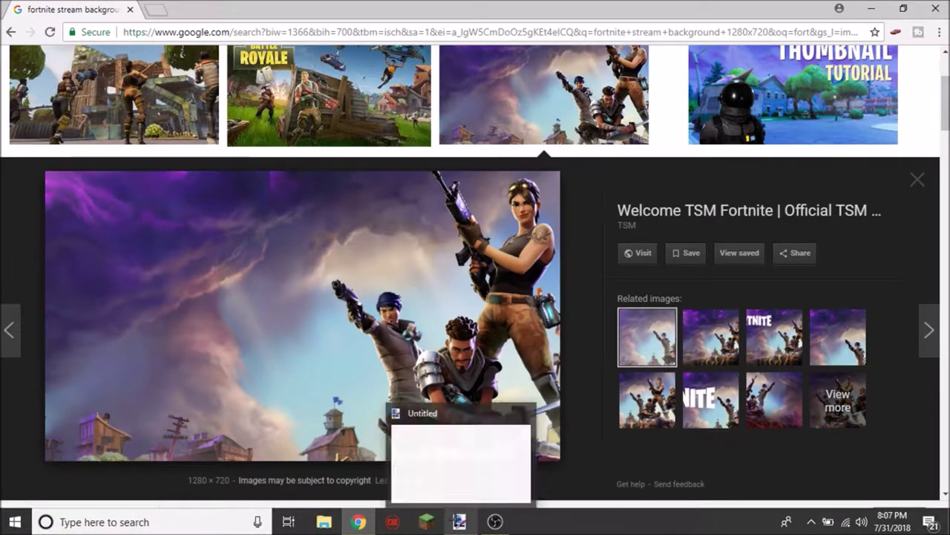
click(459, 521)
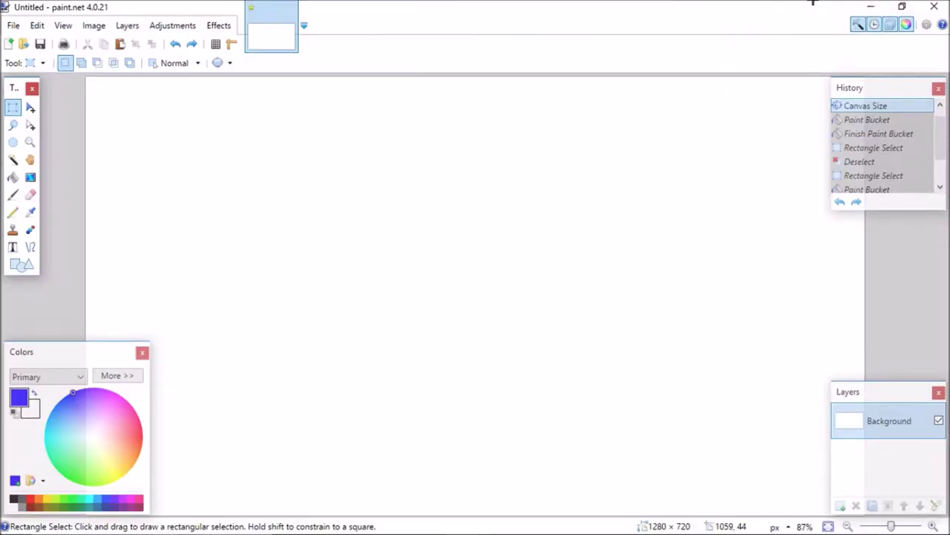
Restore paint.net to a window and start Layers > Import From File
click(902, 6)
drag(622, 17, 696, 21)
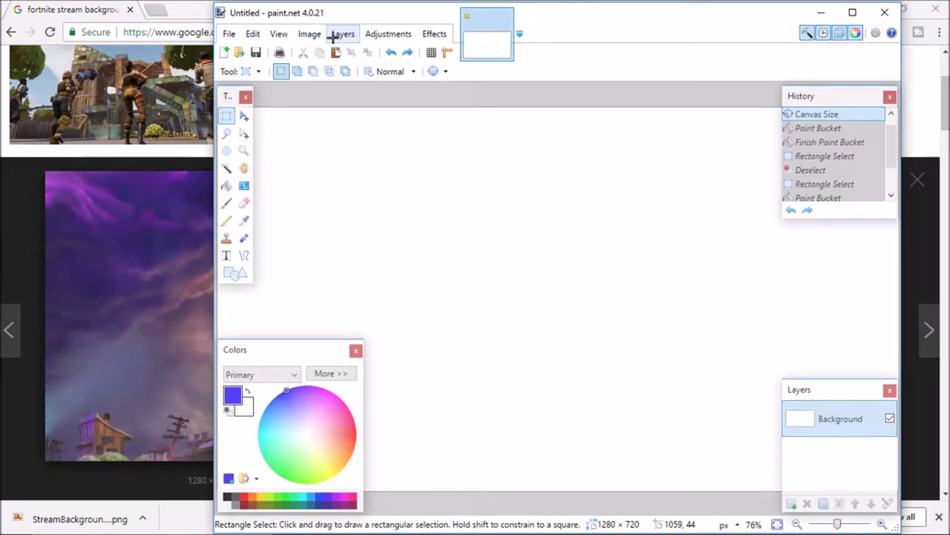
click(308, 34)
click(343, 34)
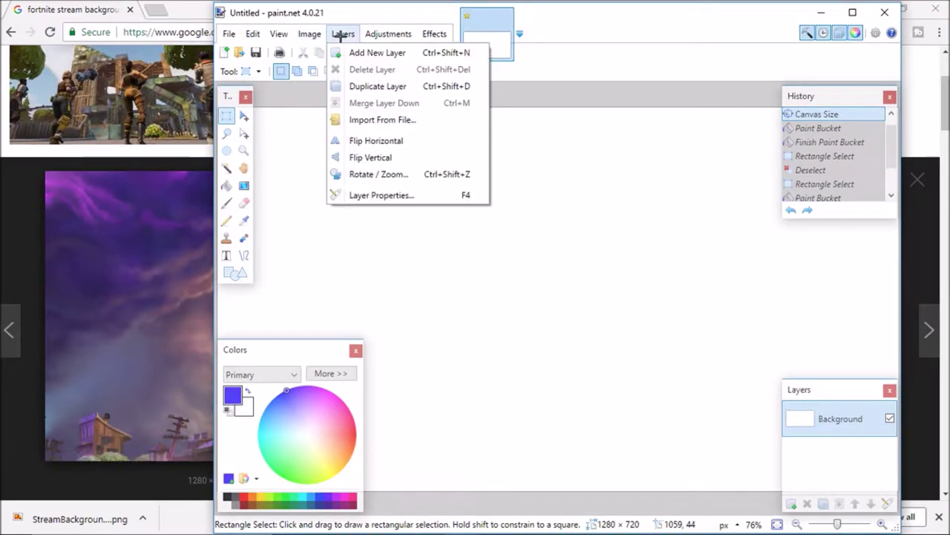
click(364, 120)
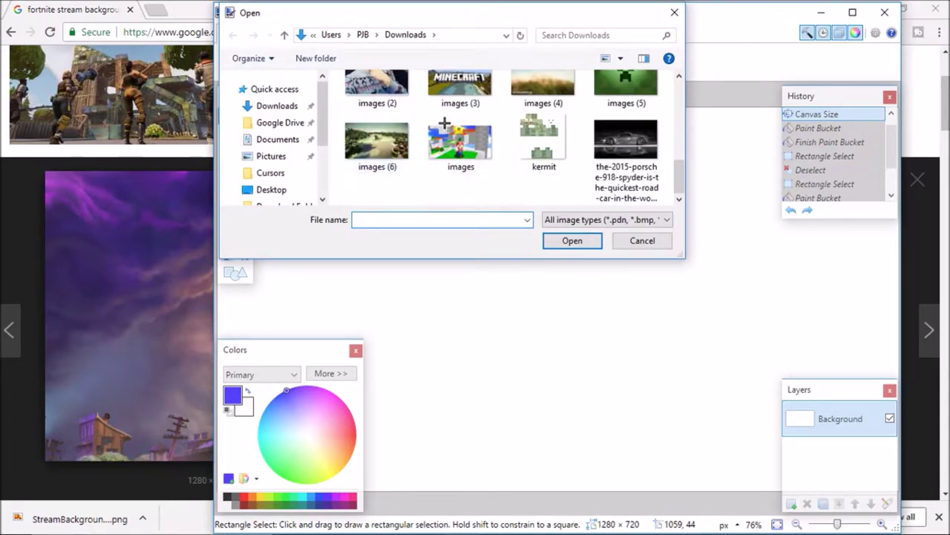
text(stre)
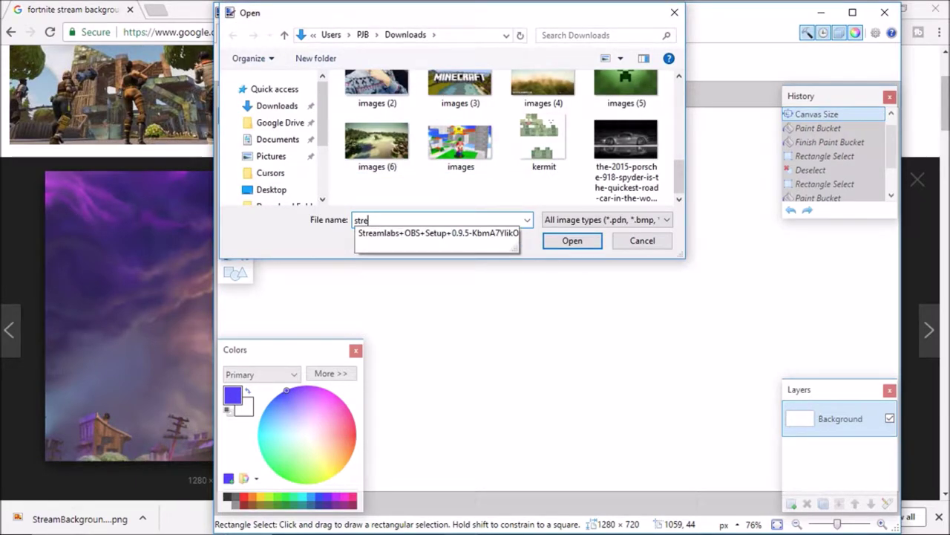
text(an)
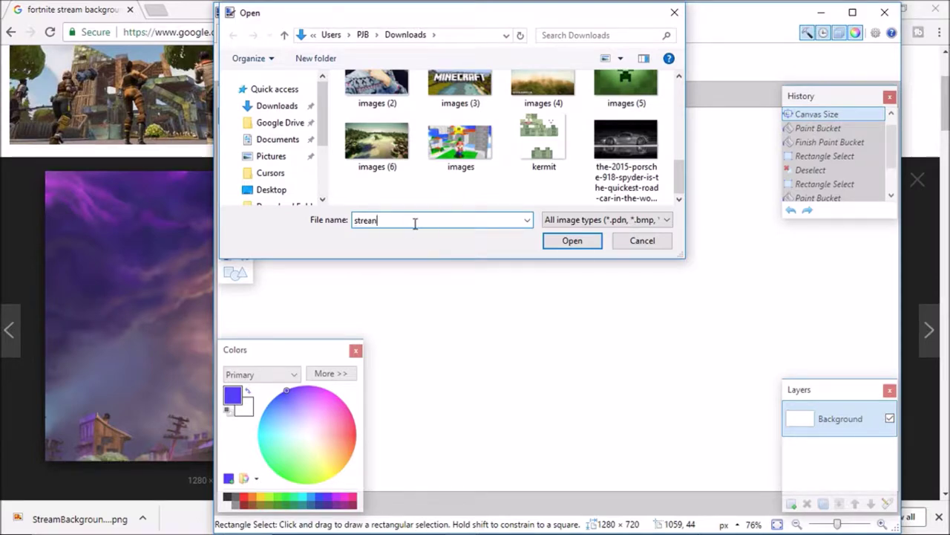
key(ctrl+a)
key(BackSpace)
Drag in the downloaded StreamBackgroundthingy file, import it as a layer, and maximize paint.net
click(55, 520)
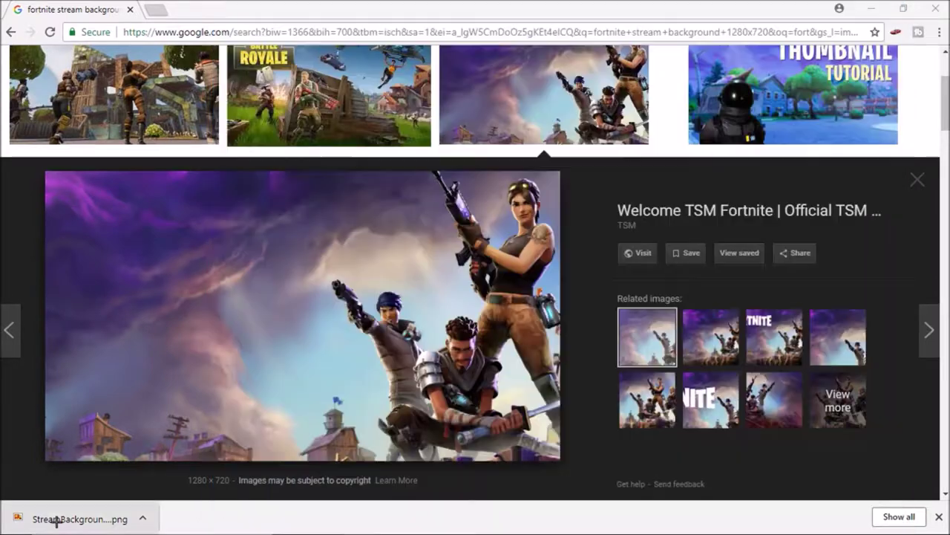
drag(56, 520, 321, 528)
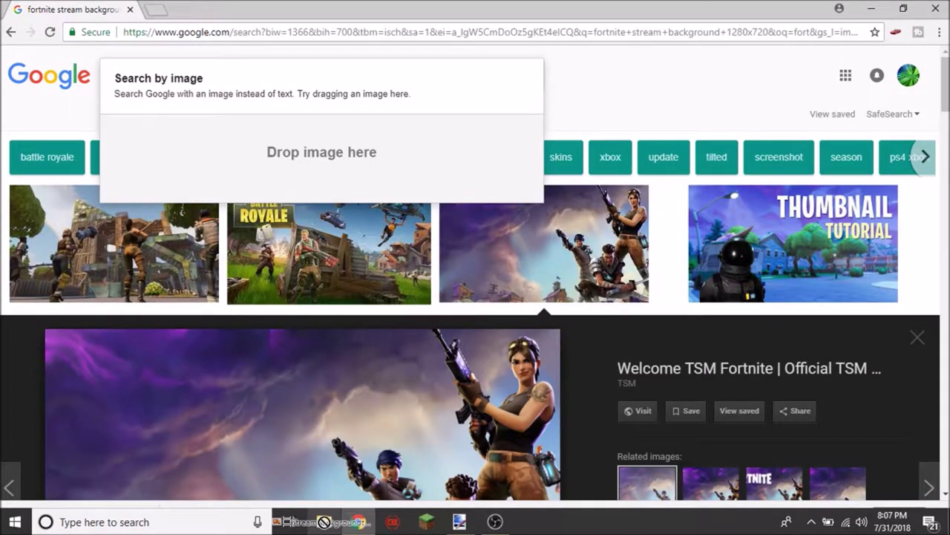
mouse_move(321, 528)
mouse_down()
mouse_move(505, 518)
mouse_move(464, 190)
mouse_up()
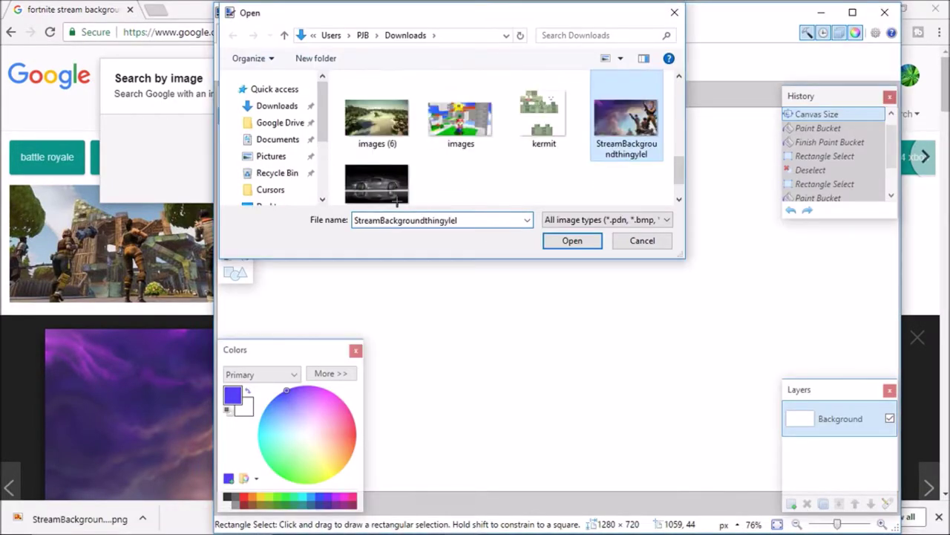
click(570, 240)
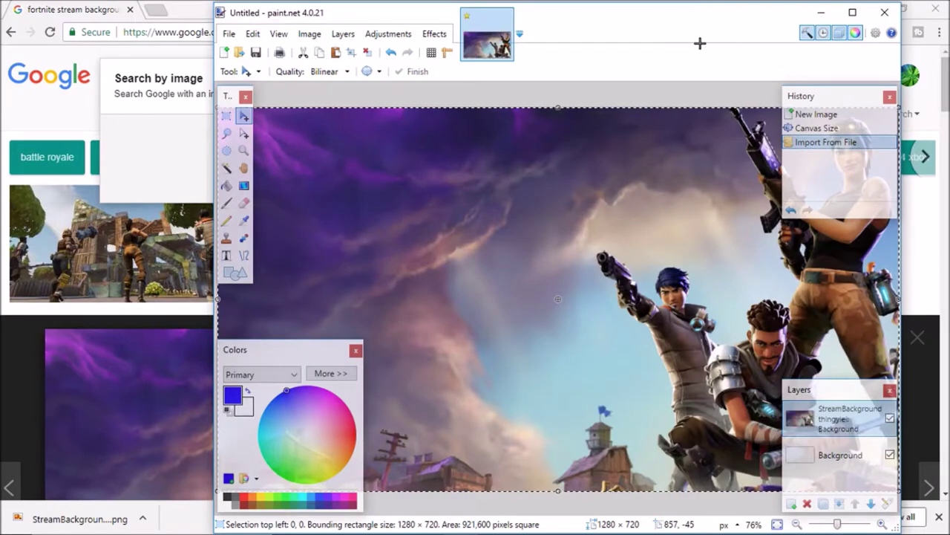
click(853, 13)
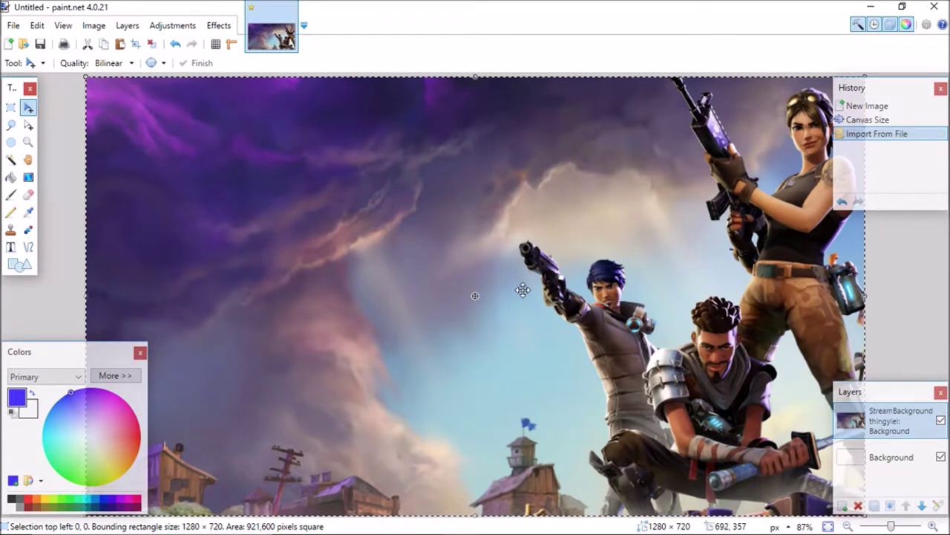
Place a Text tool insertion point near the upper left with size 72
click(11, 247)
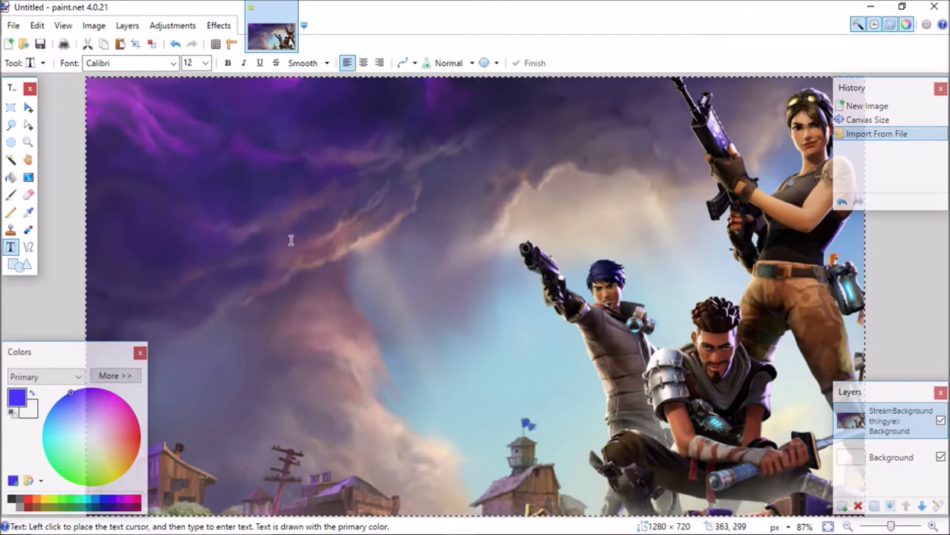
click(210, 156)
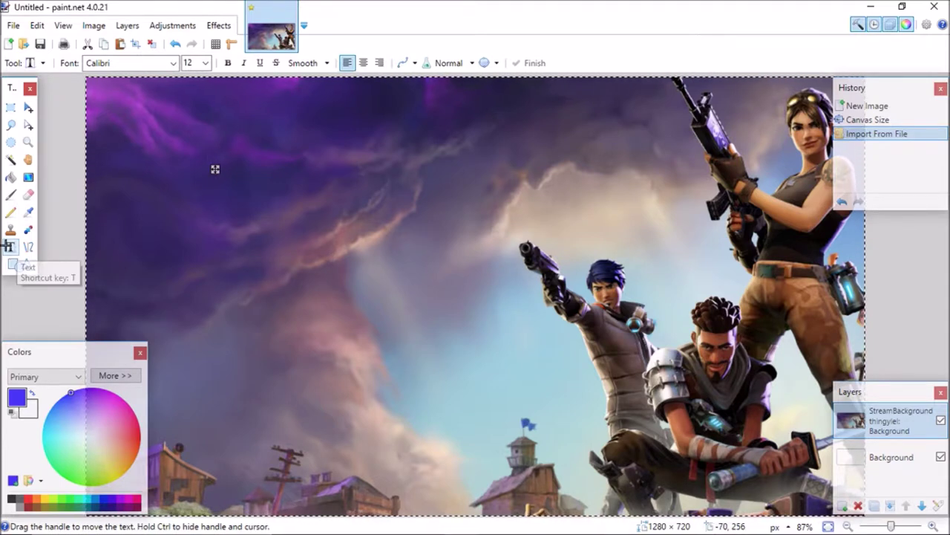
click(204, 63)
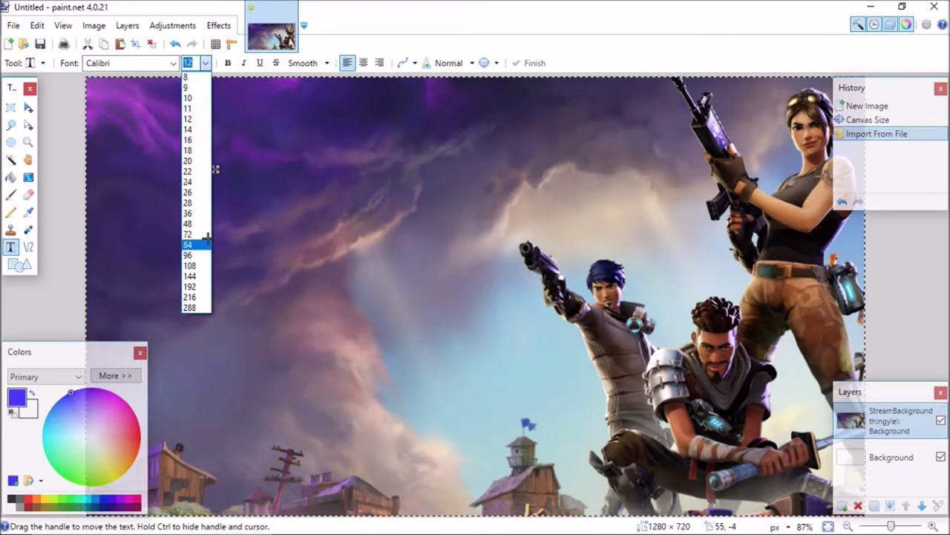
click(187, 233)
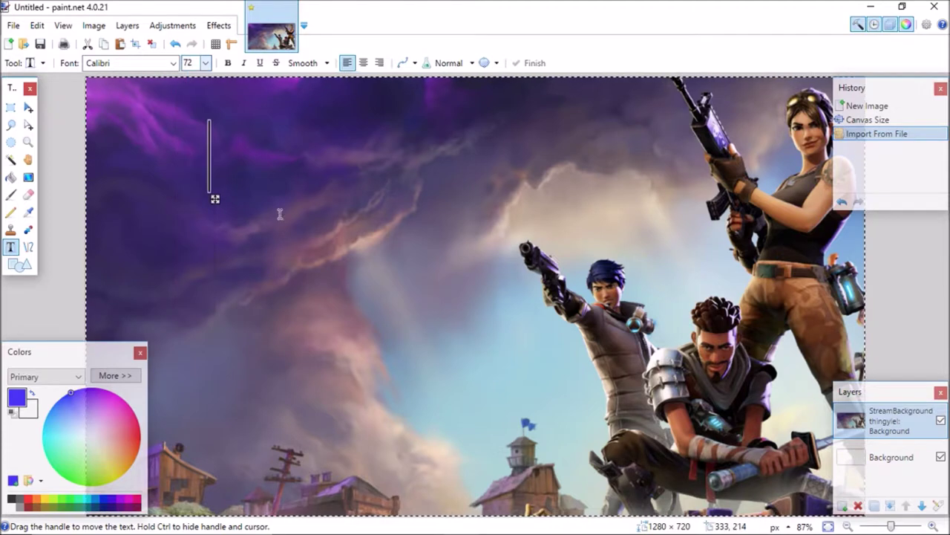
click(174, 63)
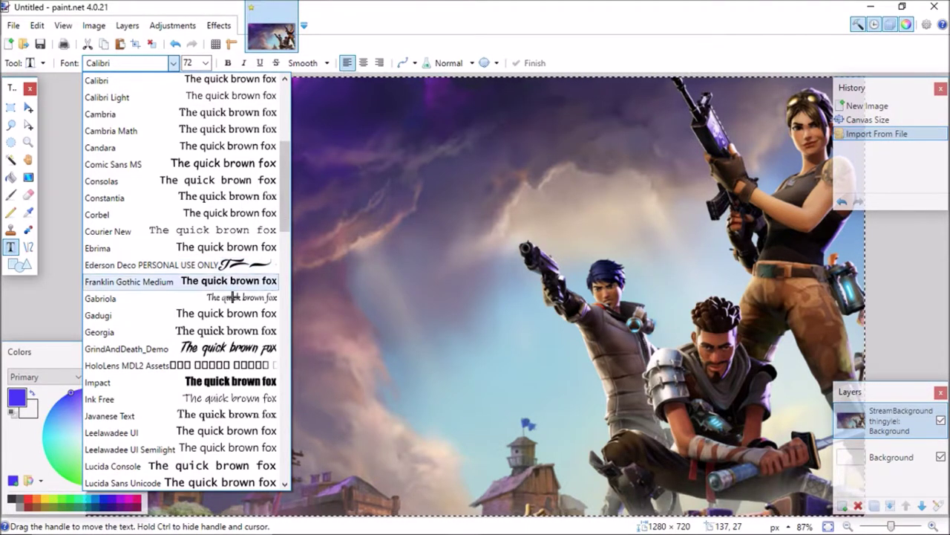
Try the GrindAndDeath_Demo font and switch the text colour to near-black
click(215, 348)
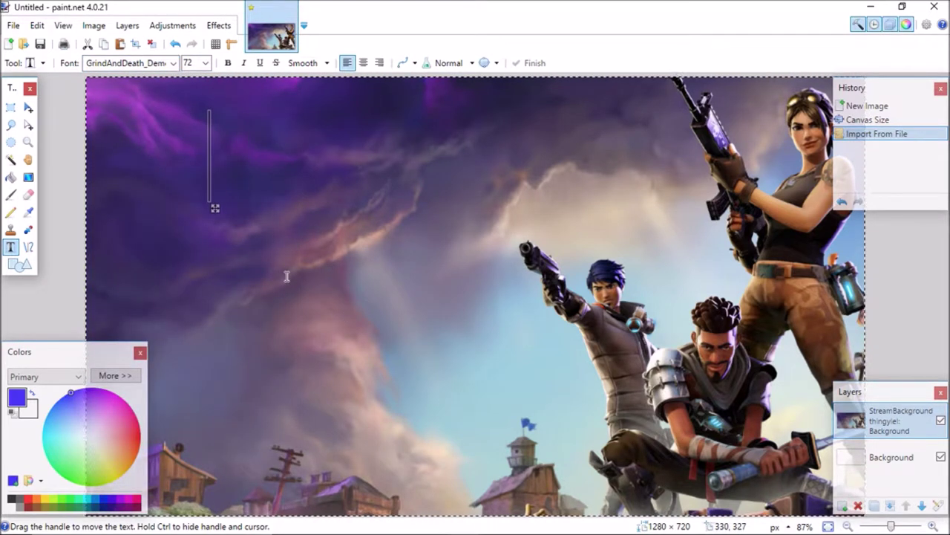
text(ijfwue n)
key(BackSpace)
key(BackSpace)
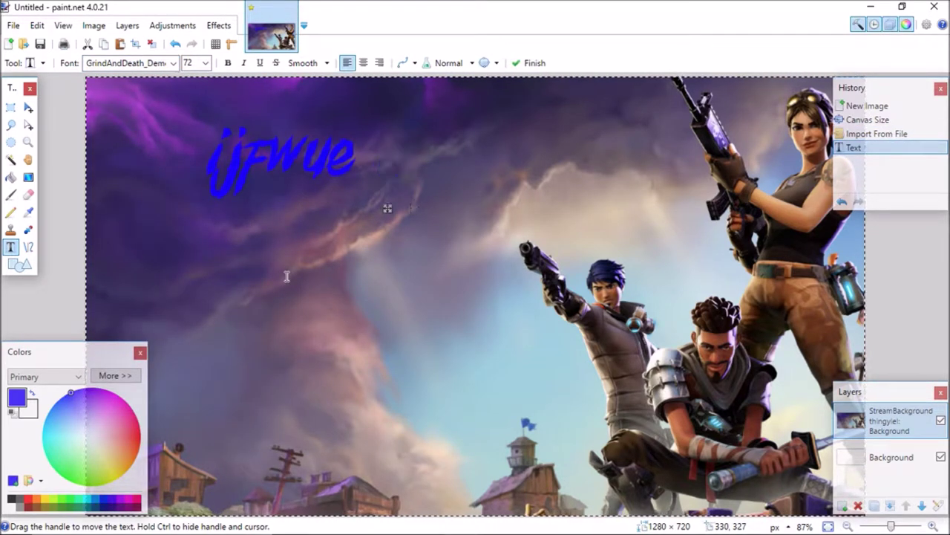
key(BackSpace)
key(BackSpace)
key(BackSpace)
key(BackSpace)
key(BackSpace)
key(BackSpace)
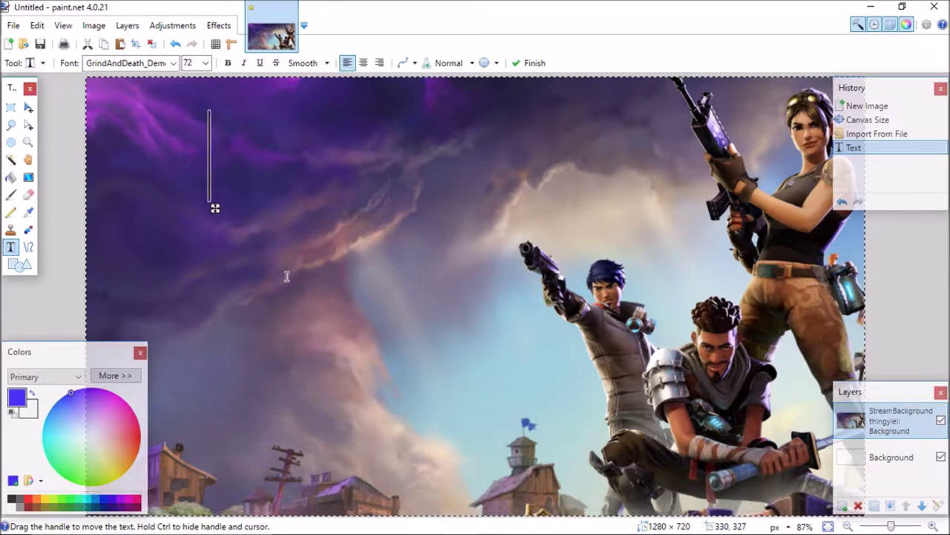
click(110, 499)
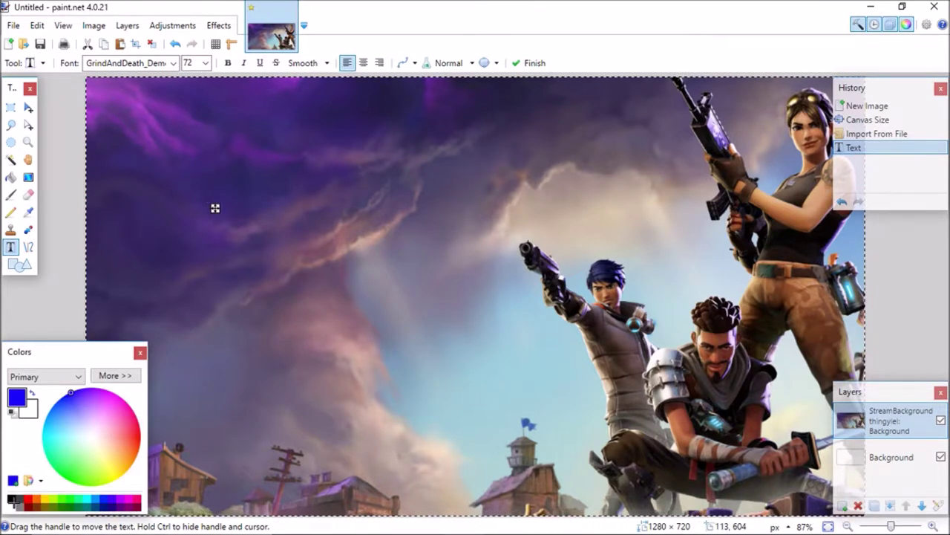
text(f)
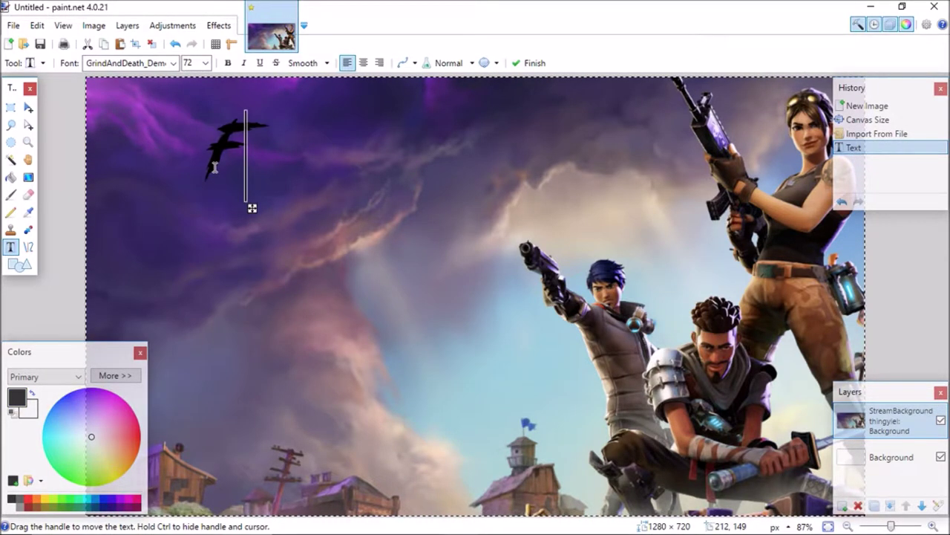
key(BackSpace)
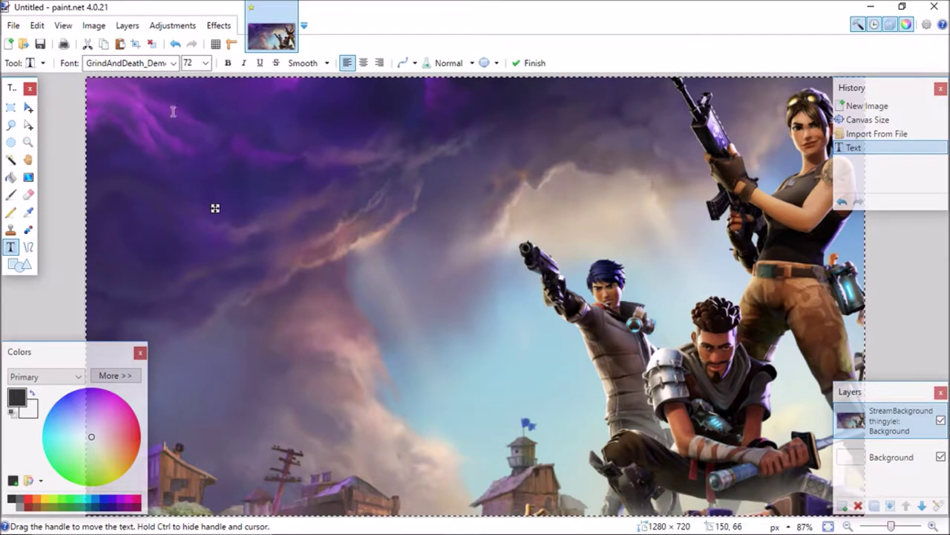
Change the font to Franklin Gothic Medium
click(173, 63)
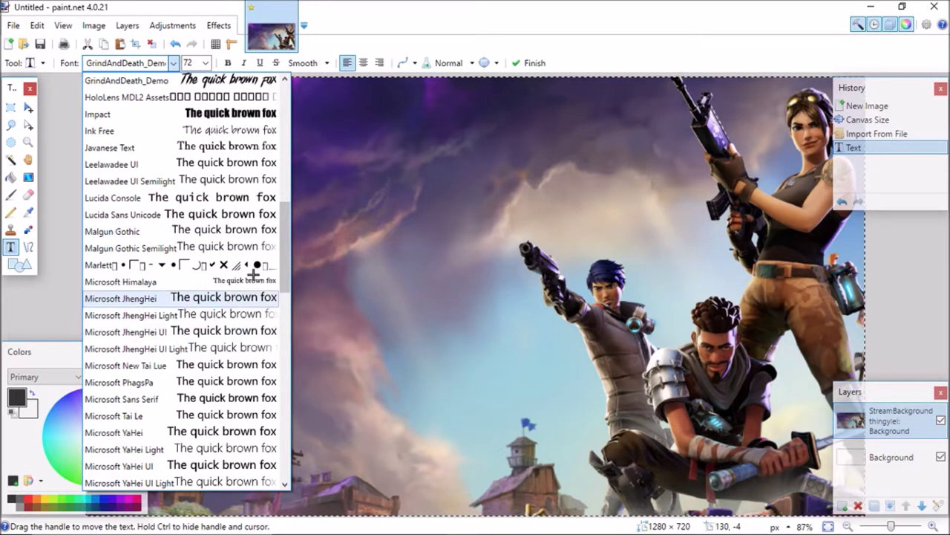
scroll(194, 131, up, 2)
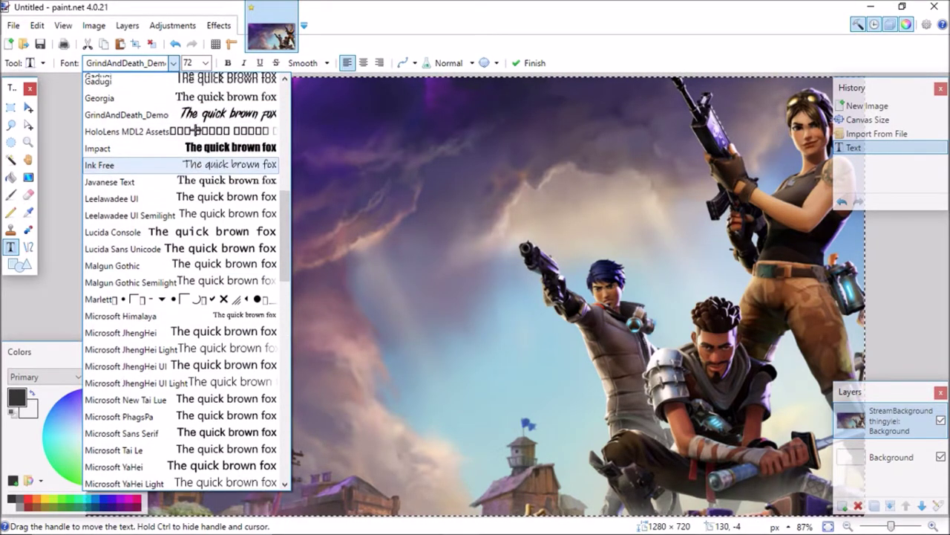
scroll(194, 130, up, 3)
scroll(212, 199, up, 4)
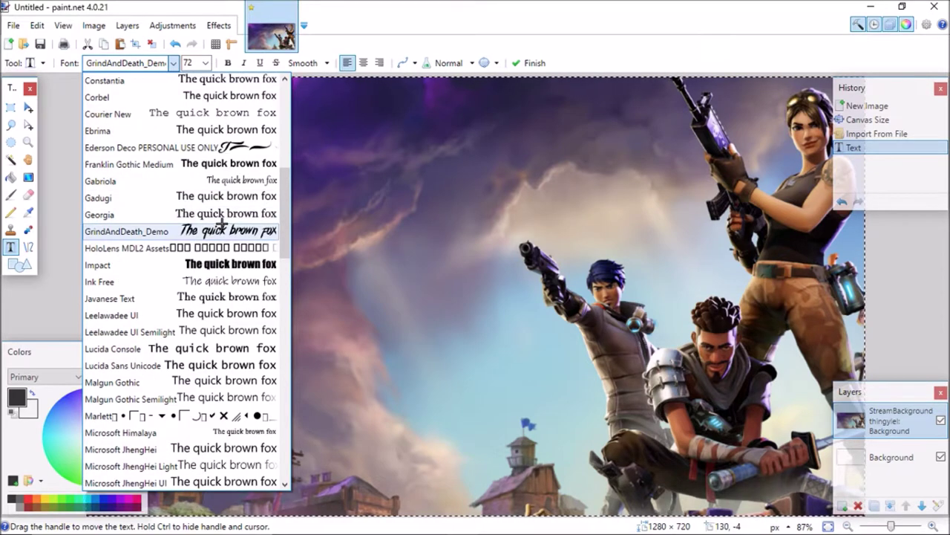
click(200, 165)
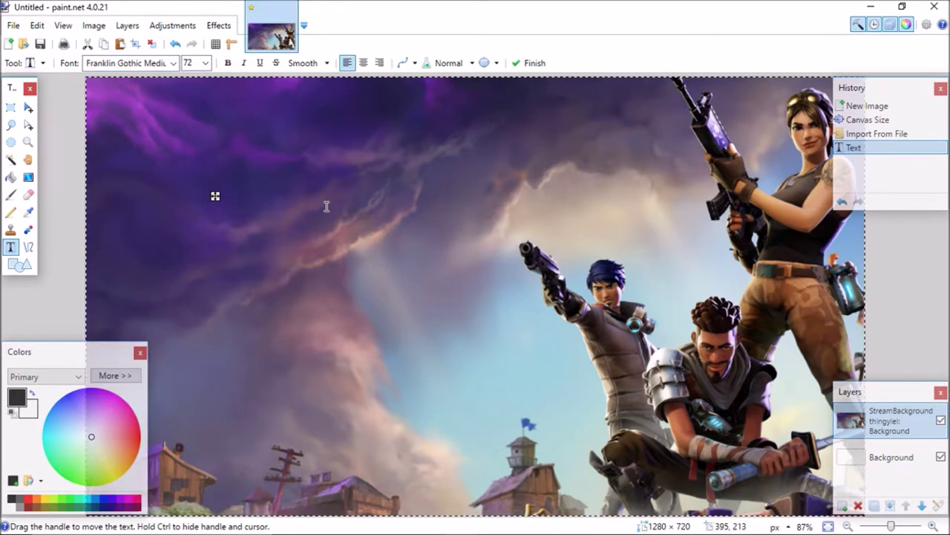
Type bold 'Fortnite Stream', move it to the top-left, and start a second line below
text(Fo)
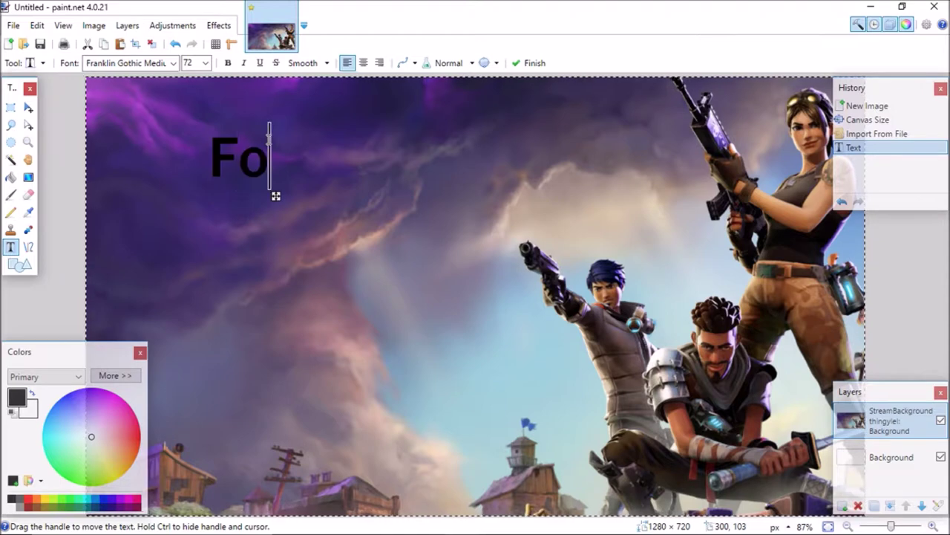
text(rtnite)
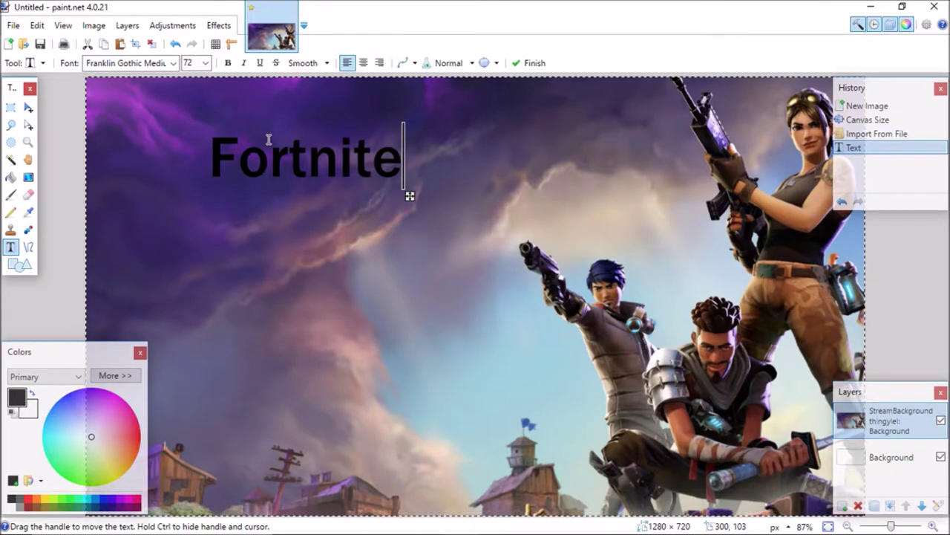
text( Stream)
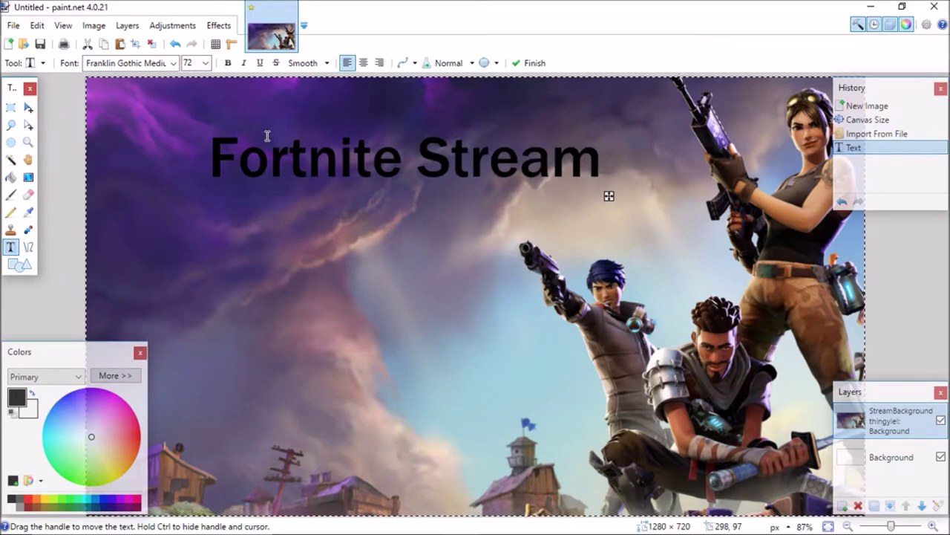
click(227, 63)
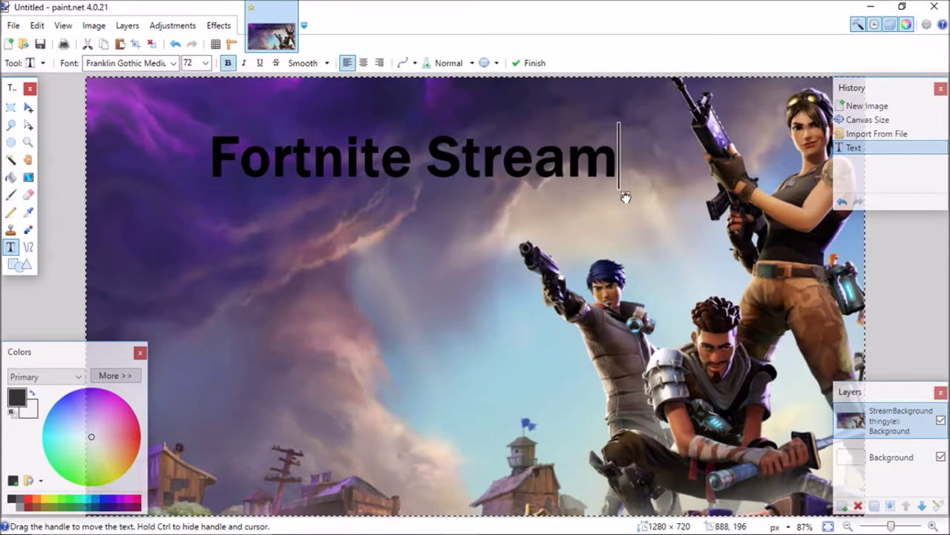
mouse_move(626, 197)
mouse_down()
mouse_move(509, 176)
mouse_move(522, 160)
mouse_move(532, 167)
mouse_up()
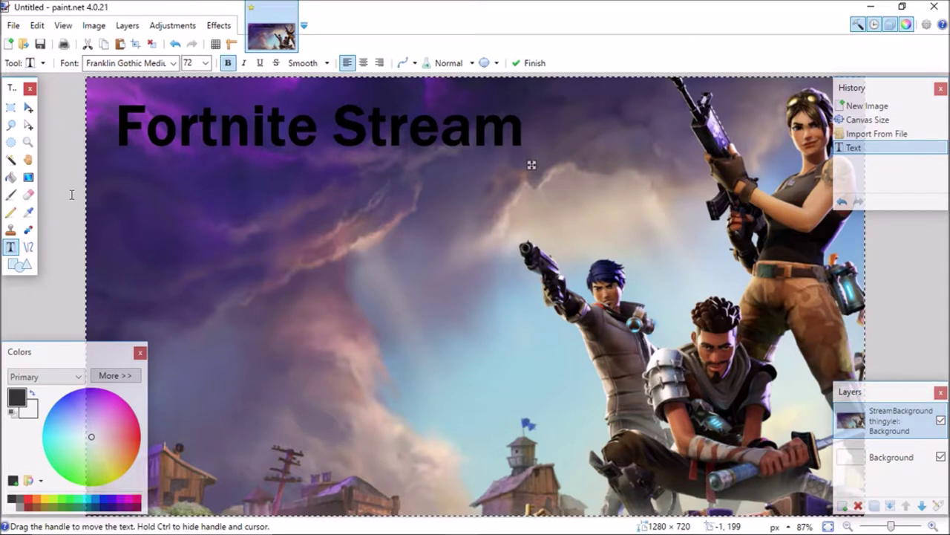
click(50, 236)
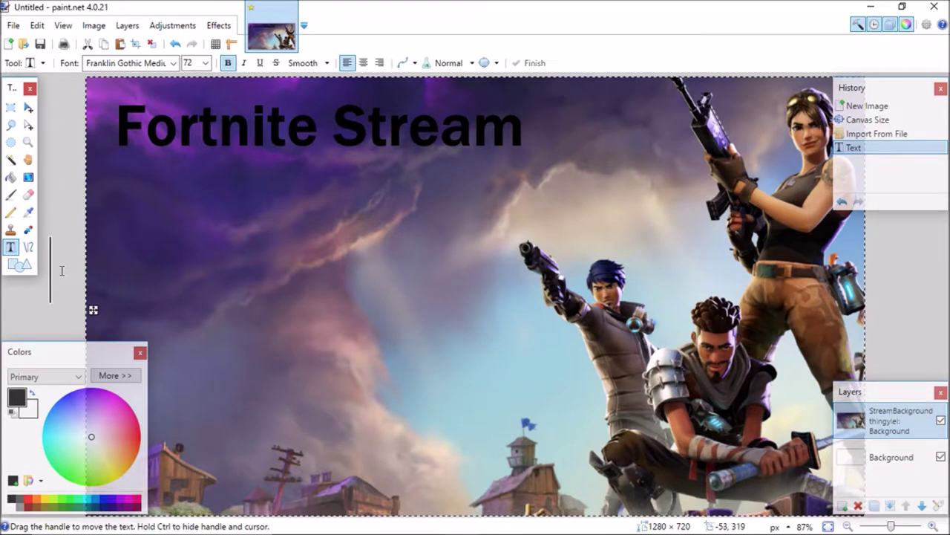
click(218, 188)
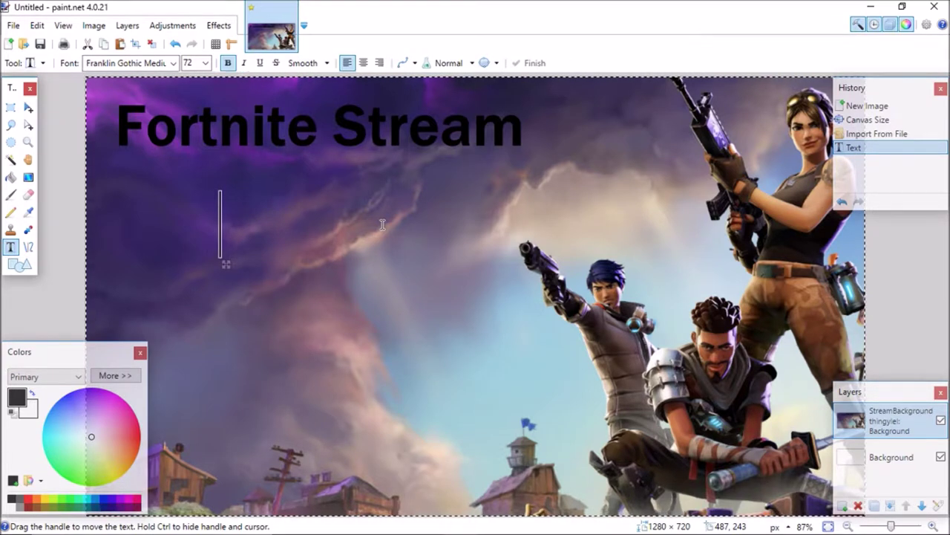
Add 'Road to' and '100 Wins' lines under the title and nudge them into place
text(Roa)
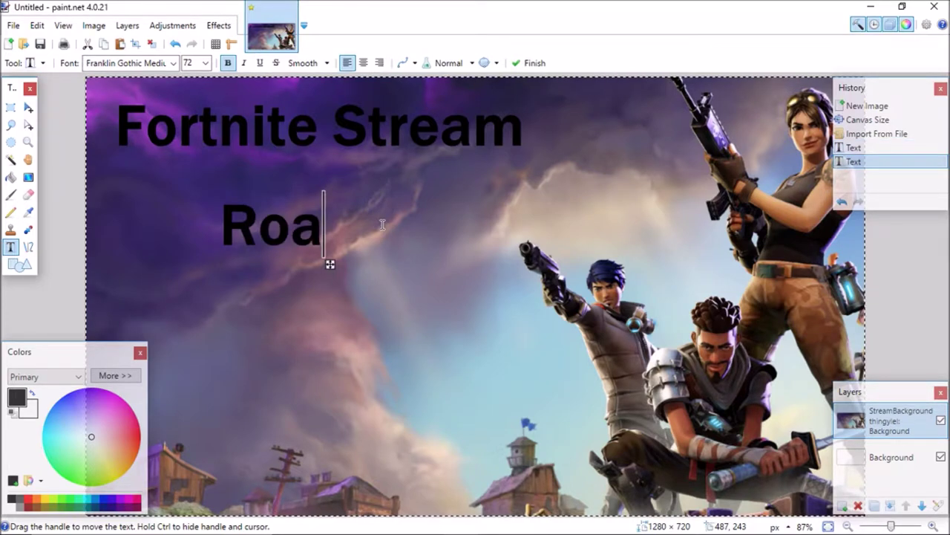
text(d to )
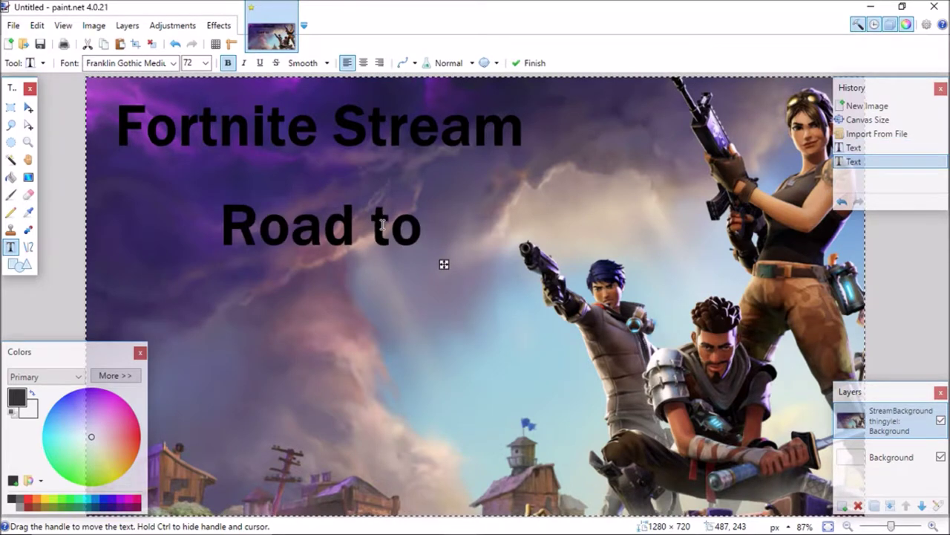
text(100 W)
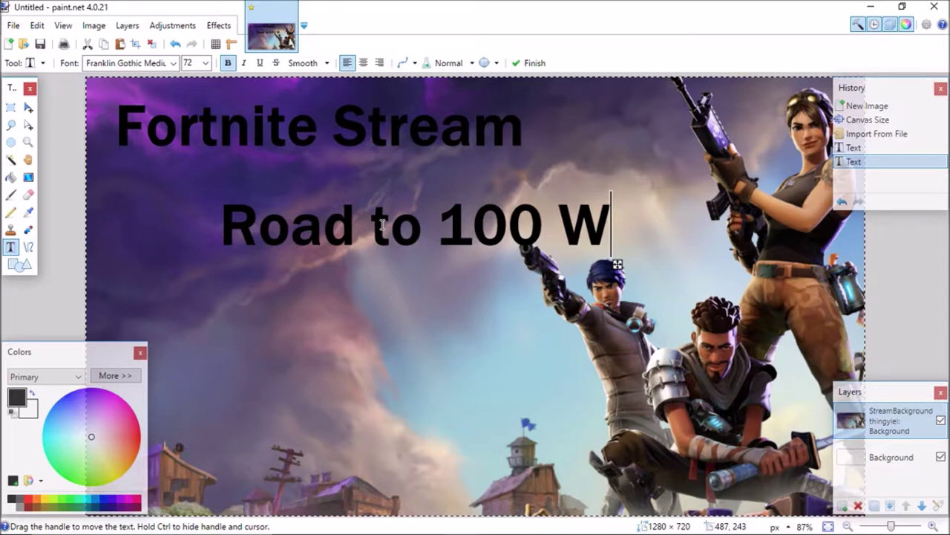
text(in)
key(BackSpace)
key(BackSpace)
key(BackSpace)
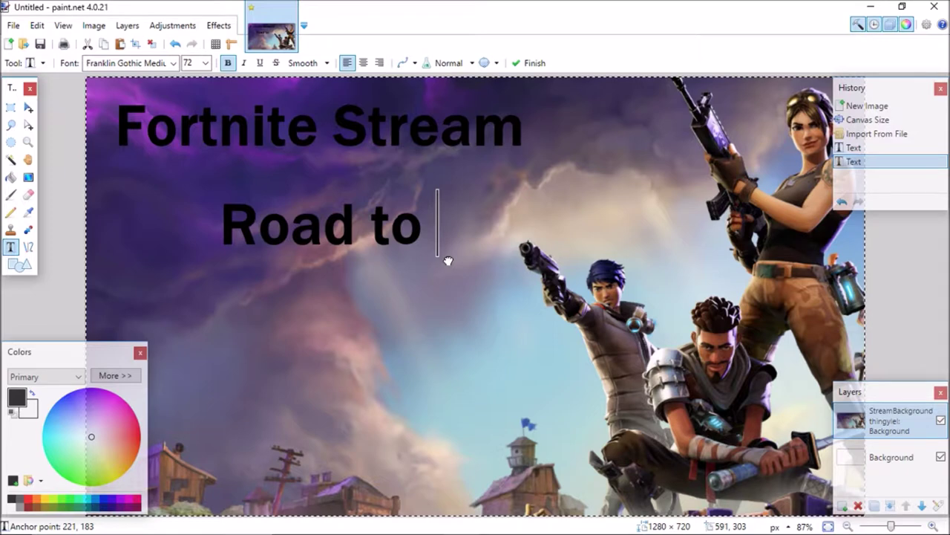
drag(448, 261, 451, 242)
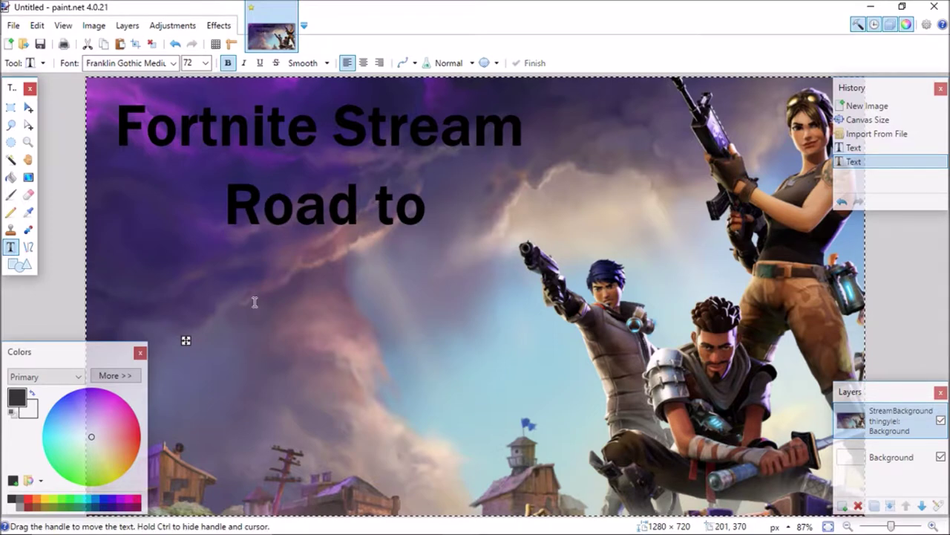
text(100)
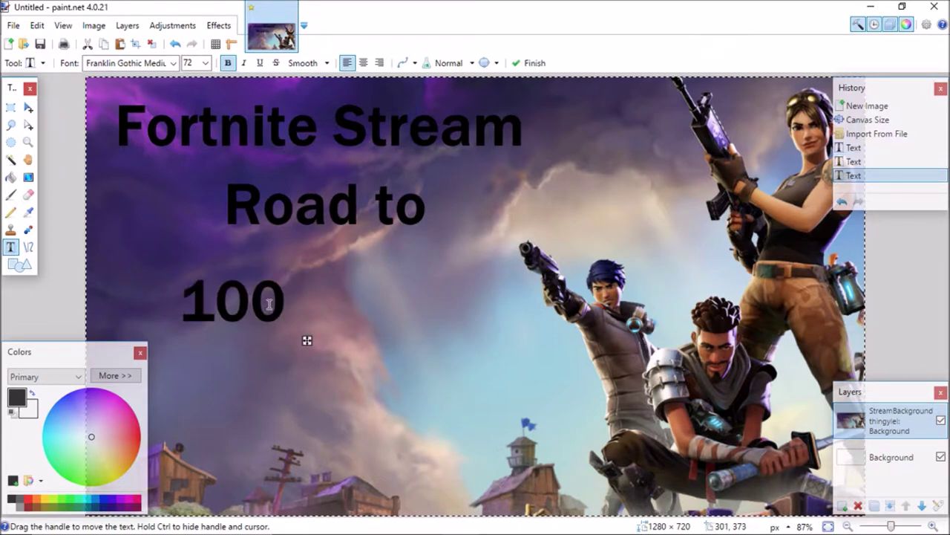
text( Wins)
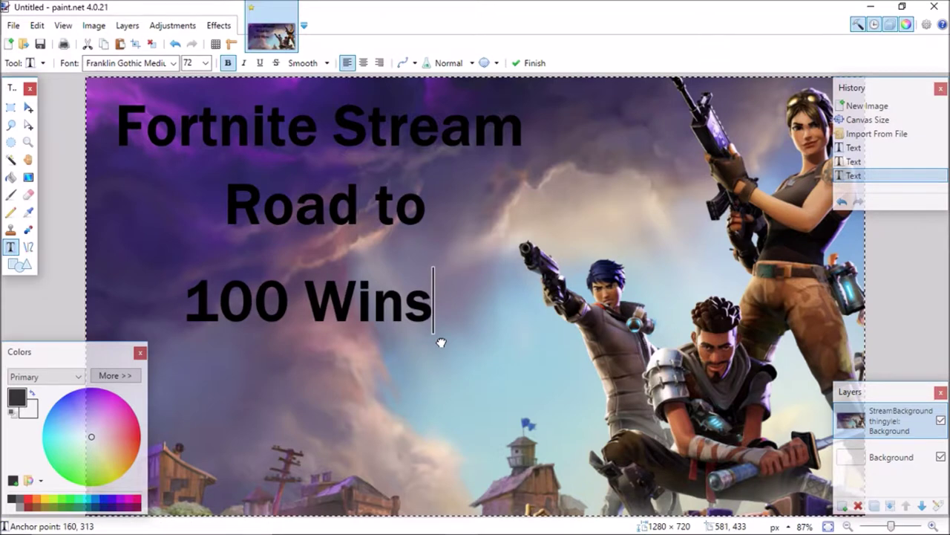
drag(441, 342, 454, 319)
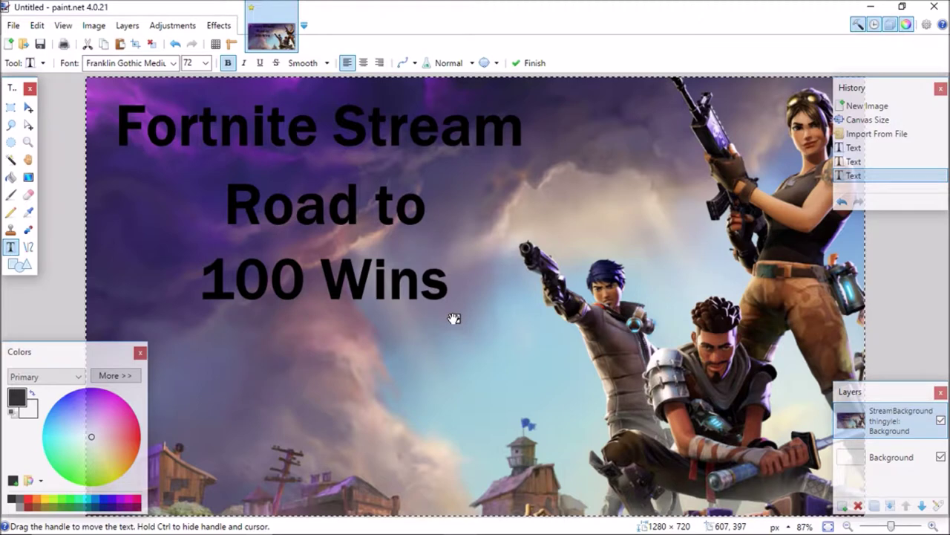
click(173, 62)
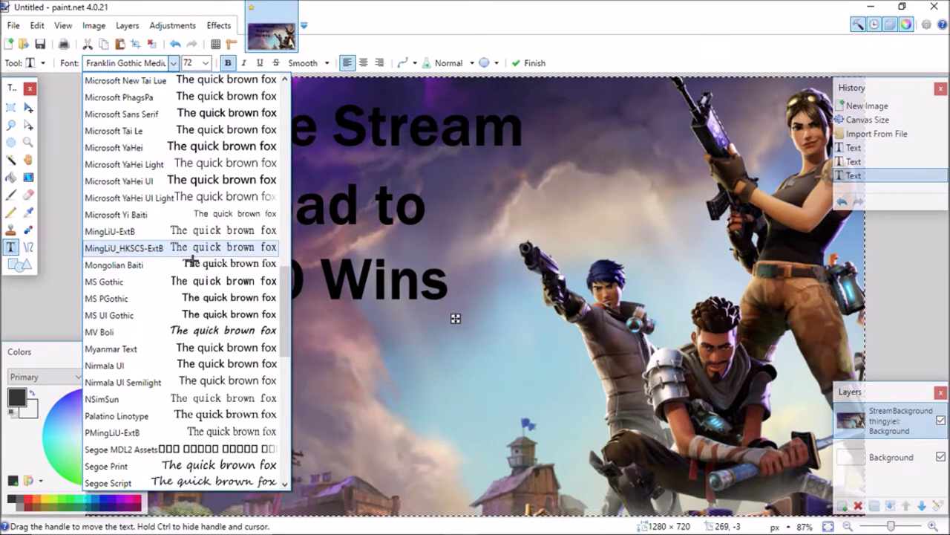
Set the title font to Segoe UI Black, end it with '100 Wins!', and bring up OBS Studio
scroll(191, 261, down, 8)
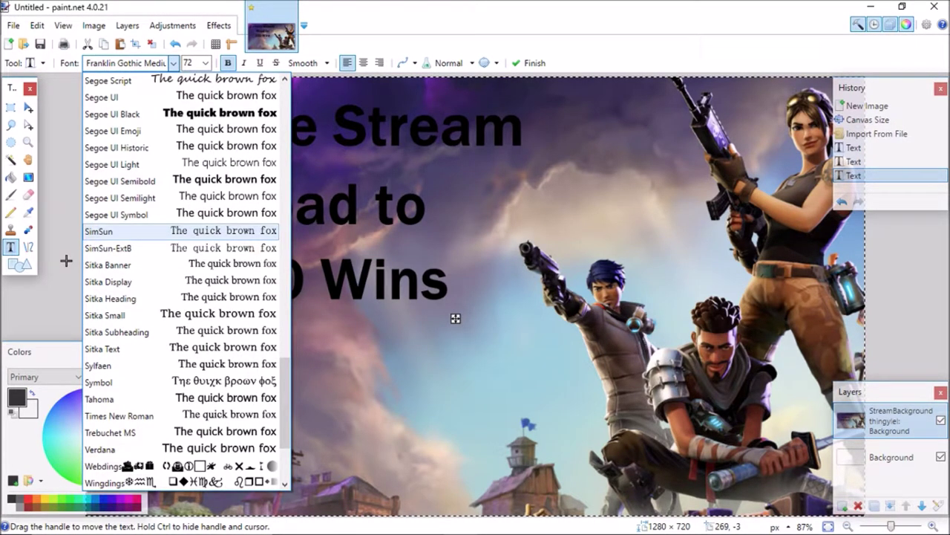
click(168, 115)
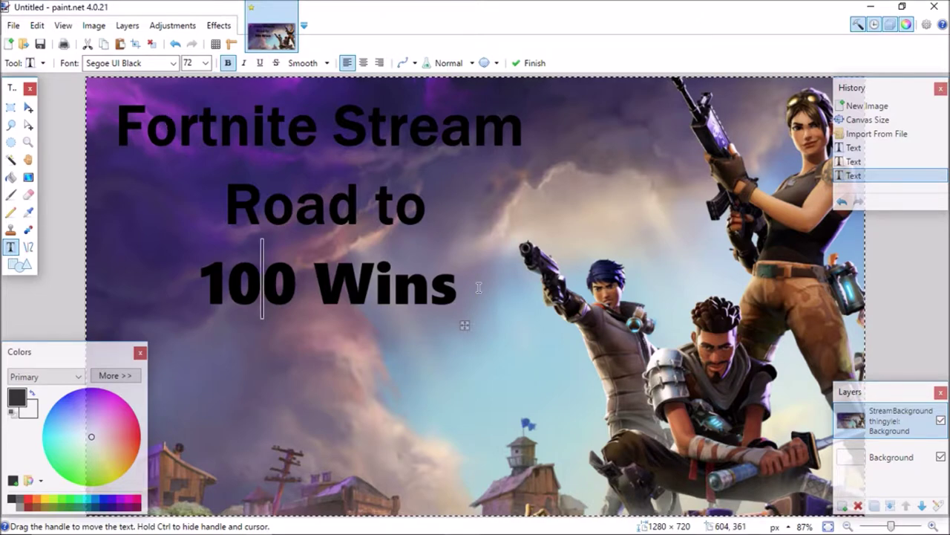
key(End)
text(!)
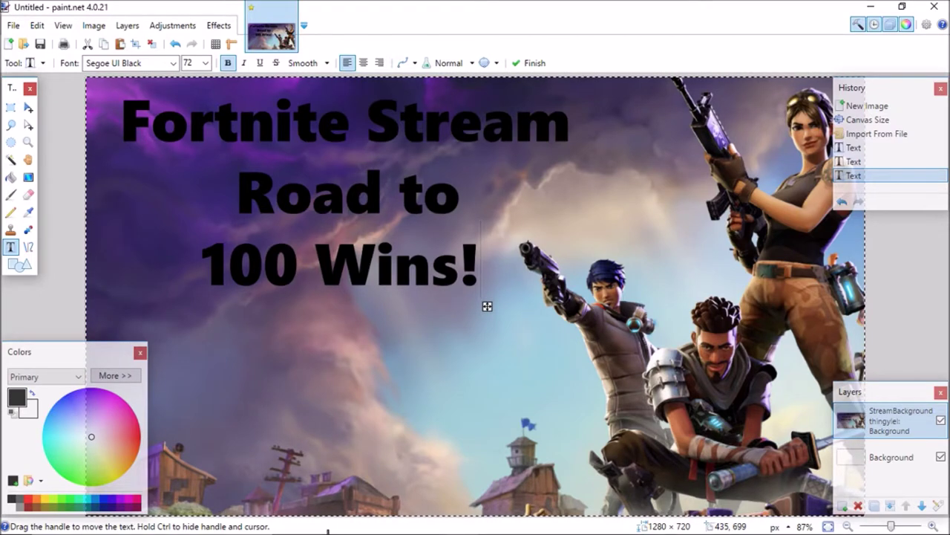
click(495, 521)
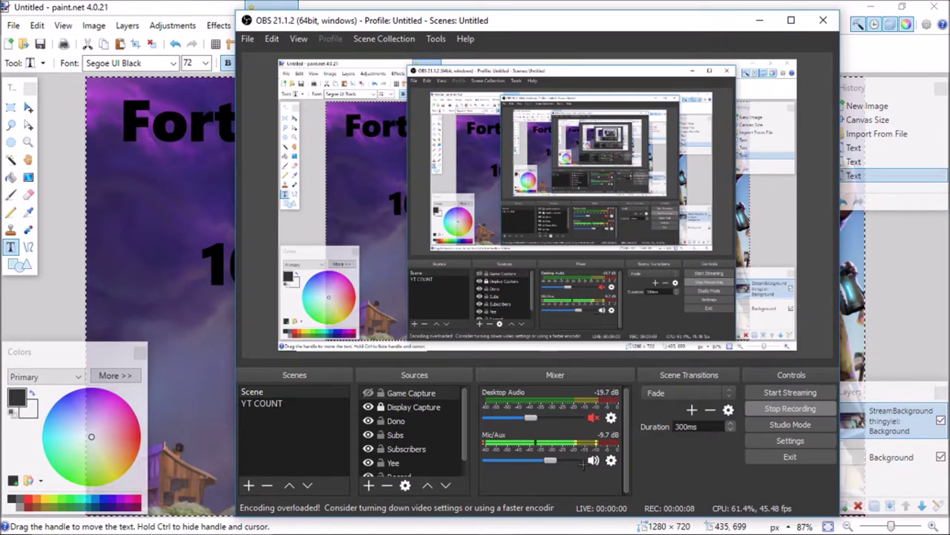
Mute and unmute the Mic/Aux channel in OBS, then minimize OBS to reveal paint.net
click(594, 459)
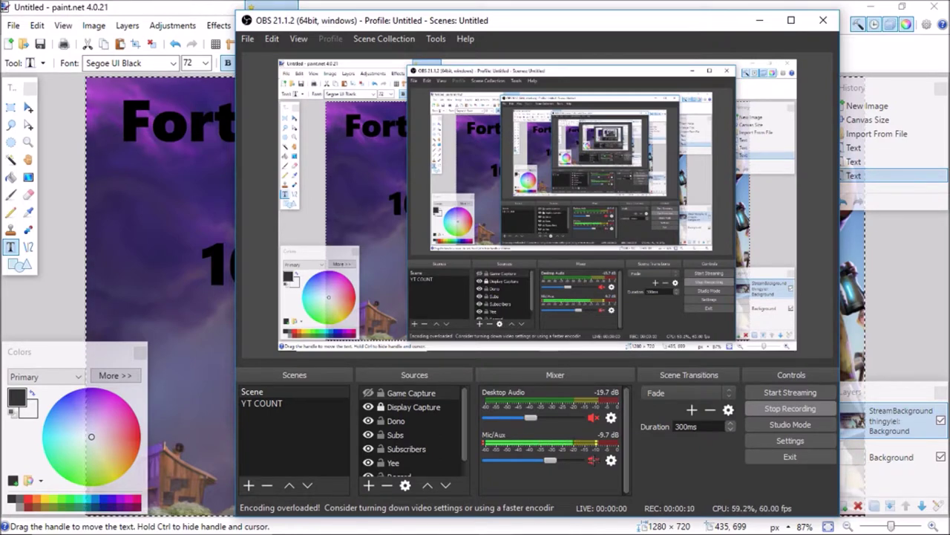
click(594, 460)
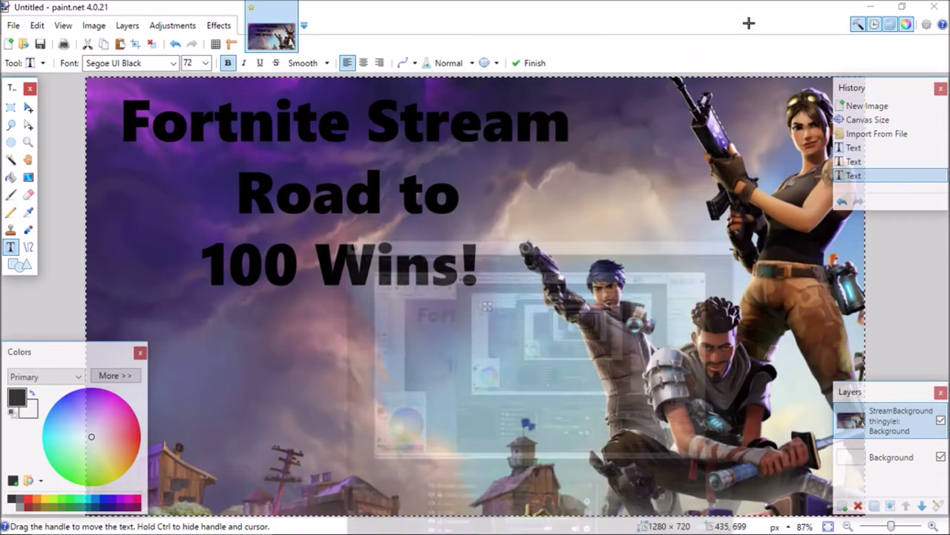
click(750, 21)
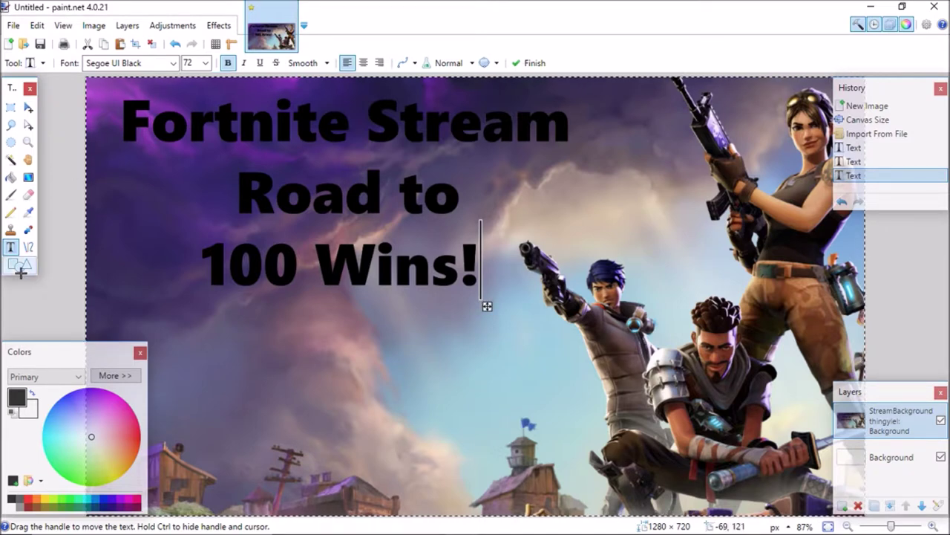
Commit the black title and type a white 'Fortnitre Stream' line at its left edge
key(Escape)
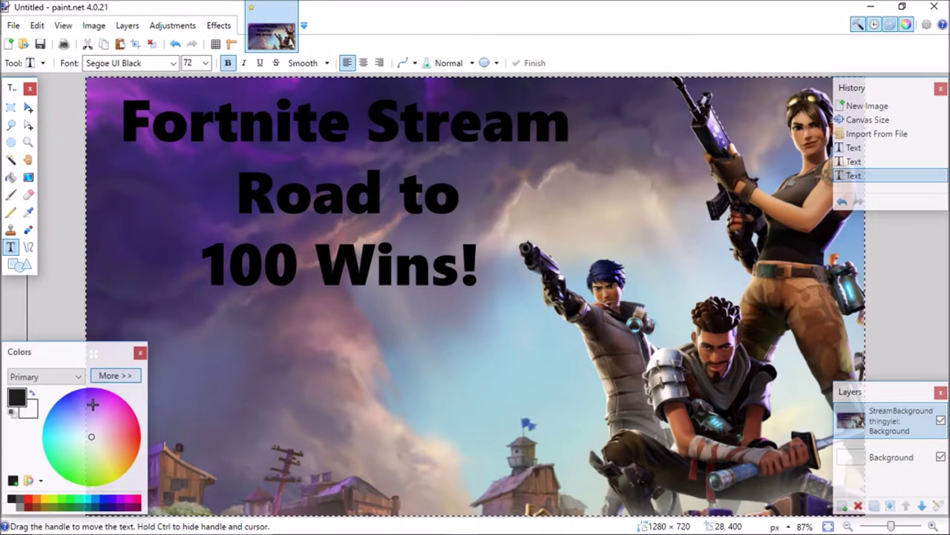
click(92, 404)
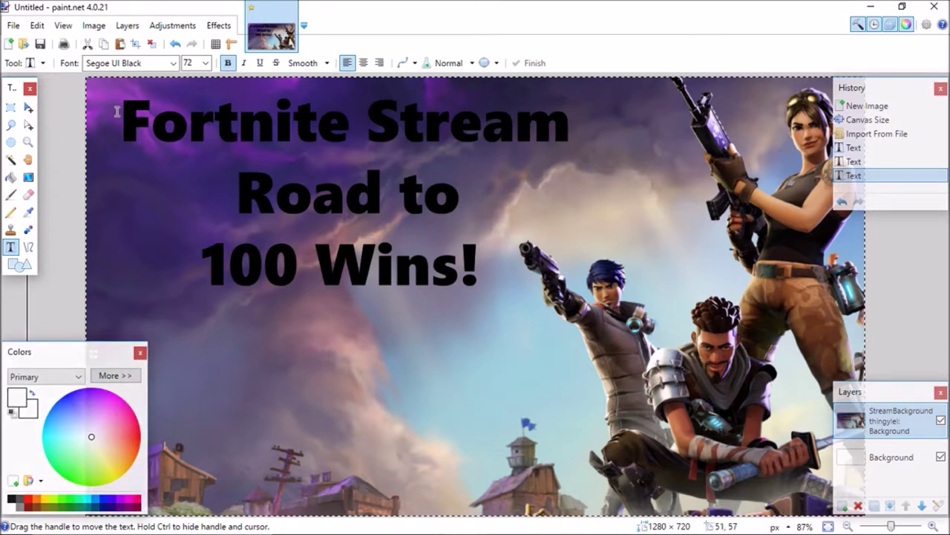
click(171, 116)
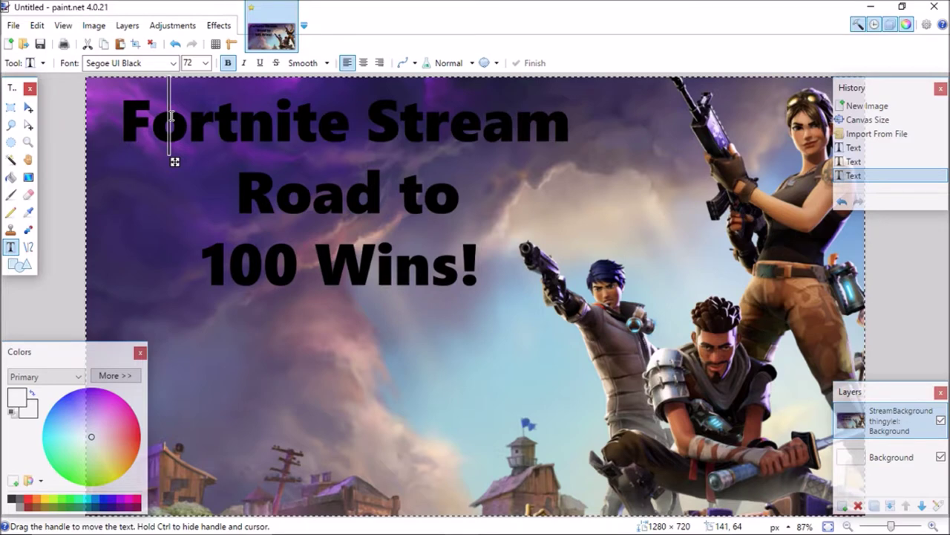
text(Fo)
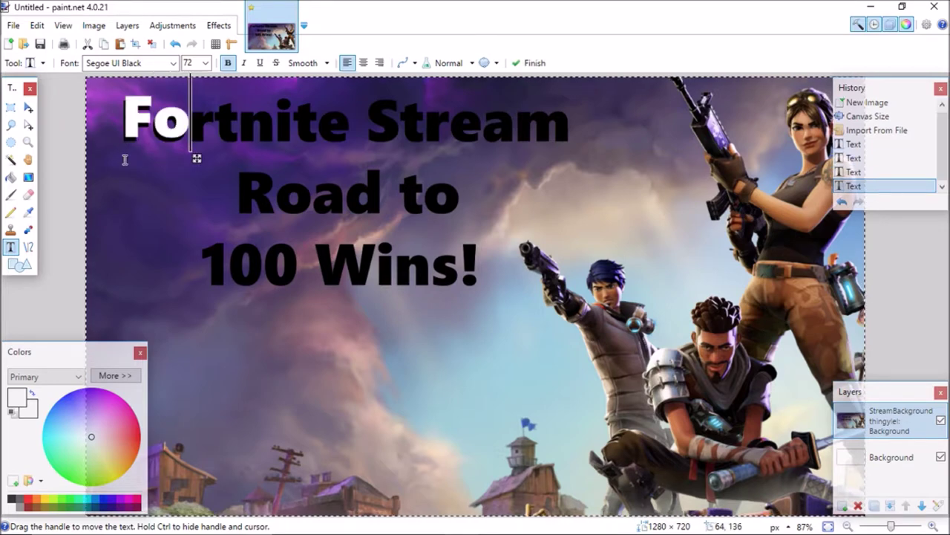
text(rtnitre)
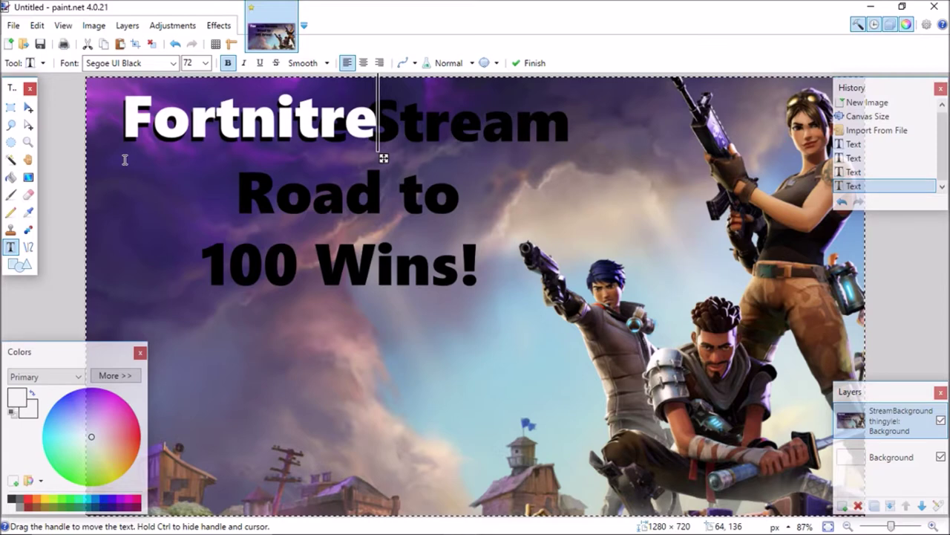
text( Stream)
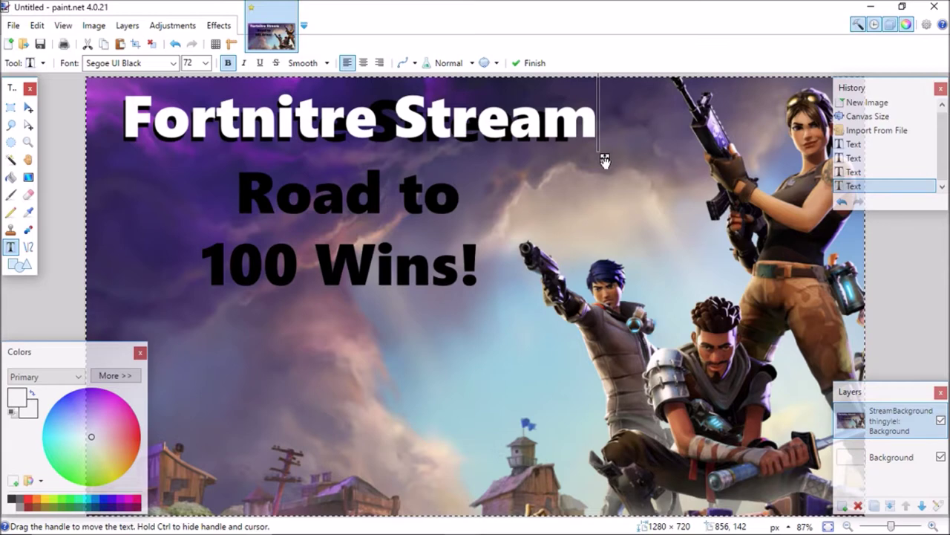
drag(605, 161, 599, 158)
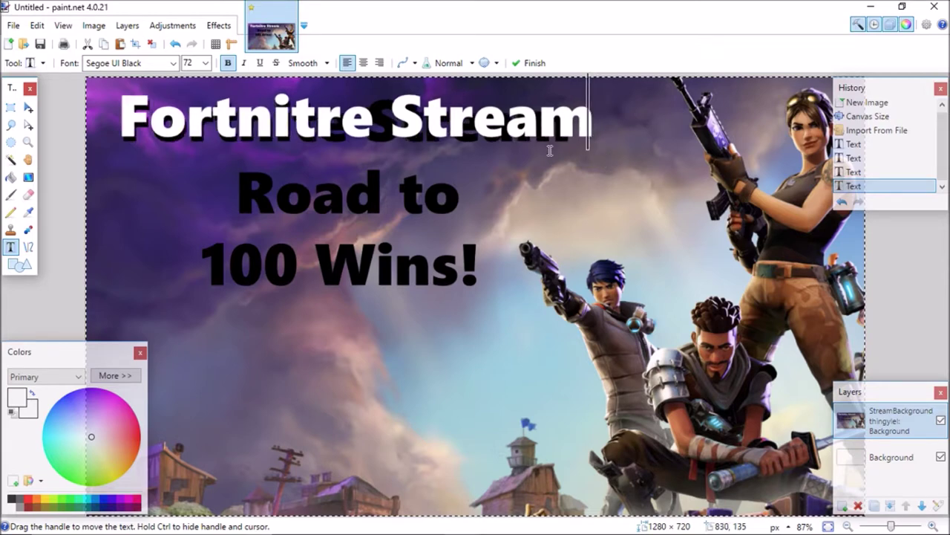
Set the white line's font size to match the black title, settling on 72
scroll(195, 64, up, 1)
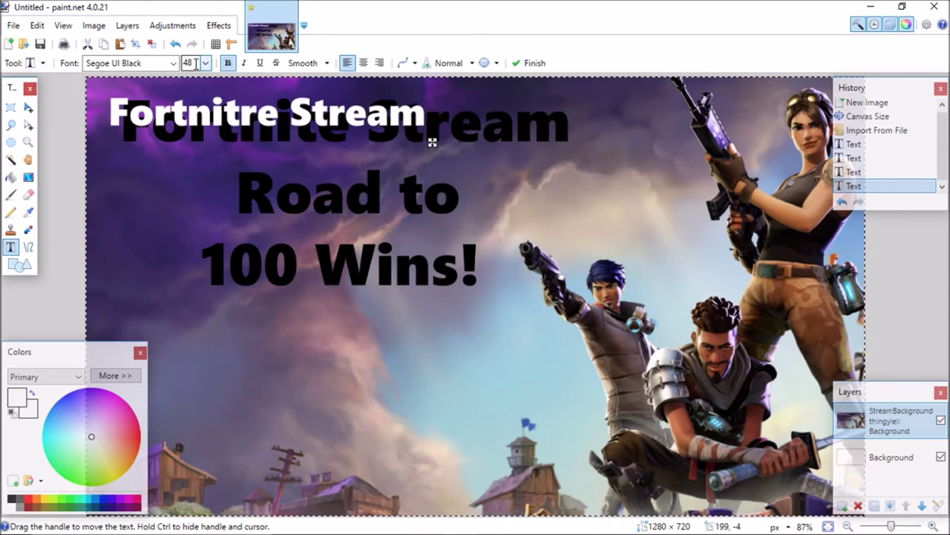
text(60)
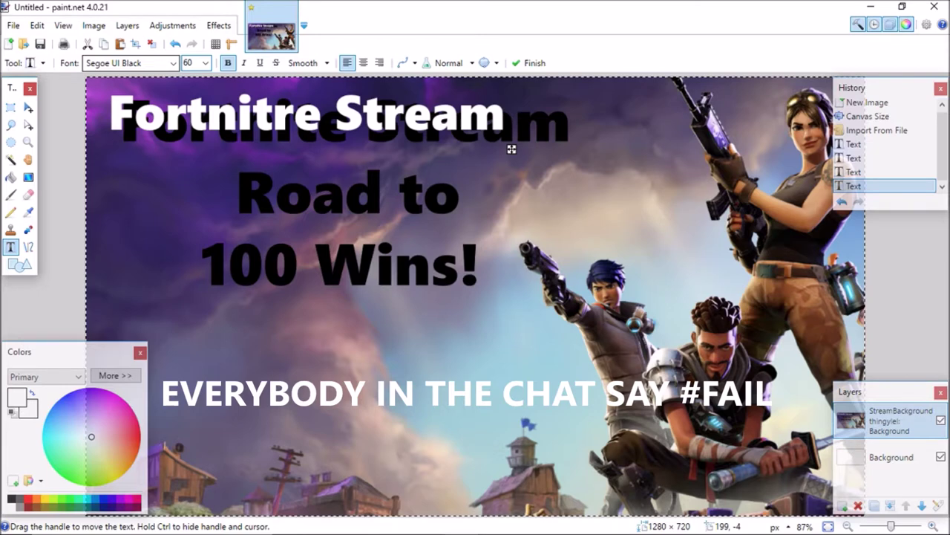
text(70)
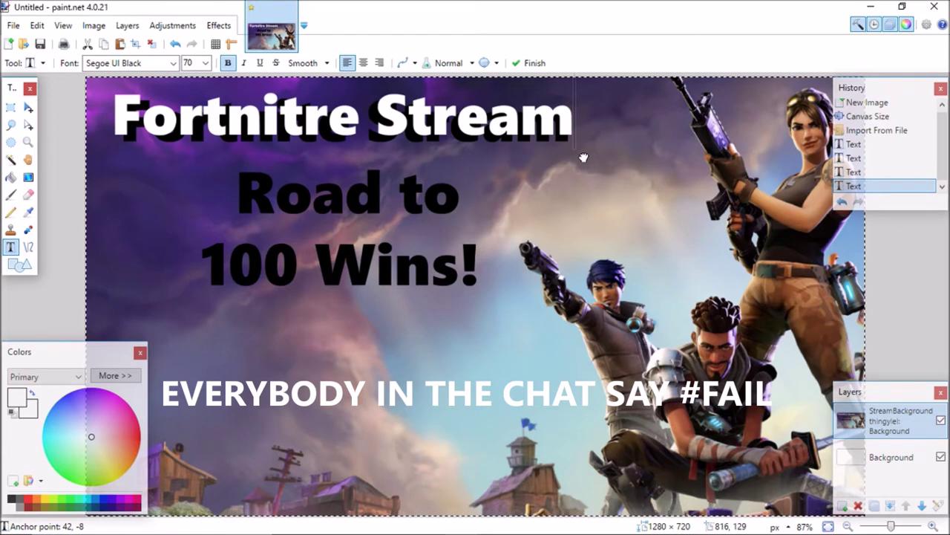
click(206, 64)
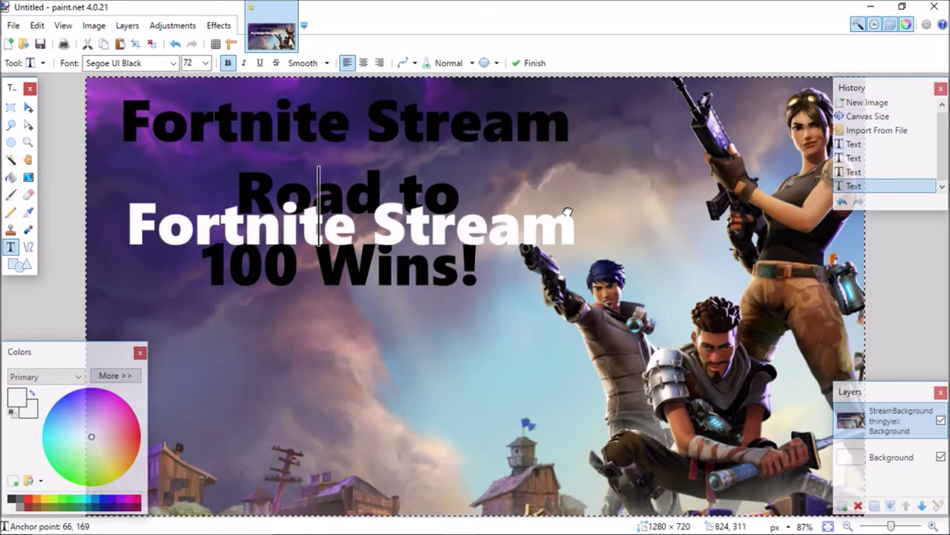
Position the white title lines slightly offset over the black ones as drop shadows
drag(567, 213, 580, 158)
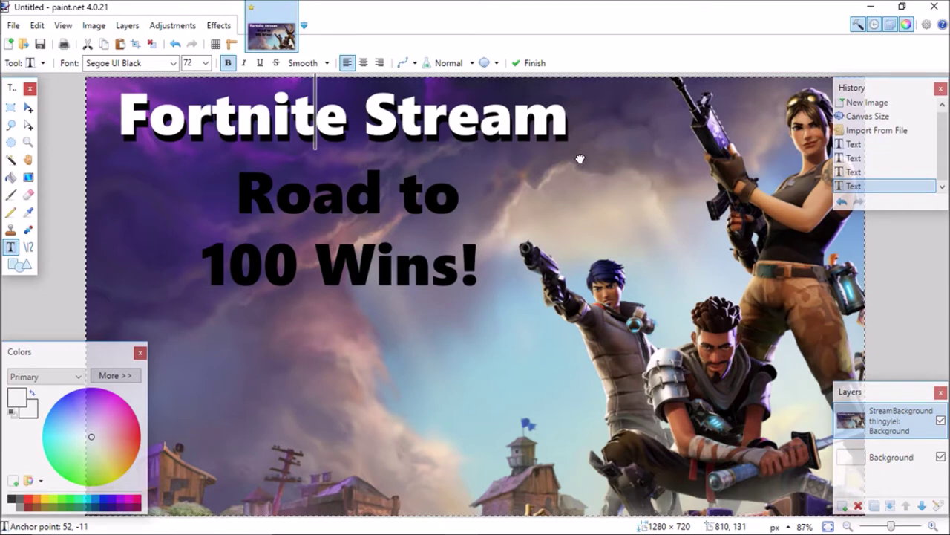
key(Escape)
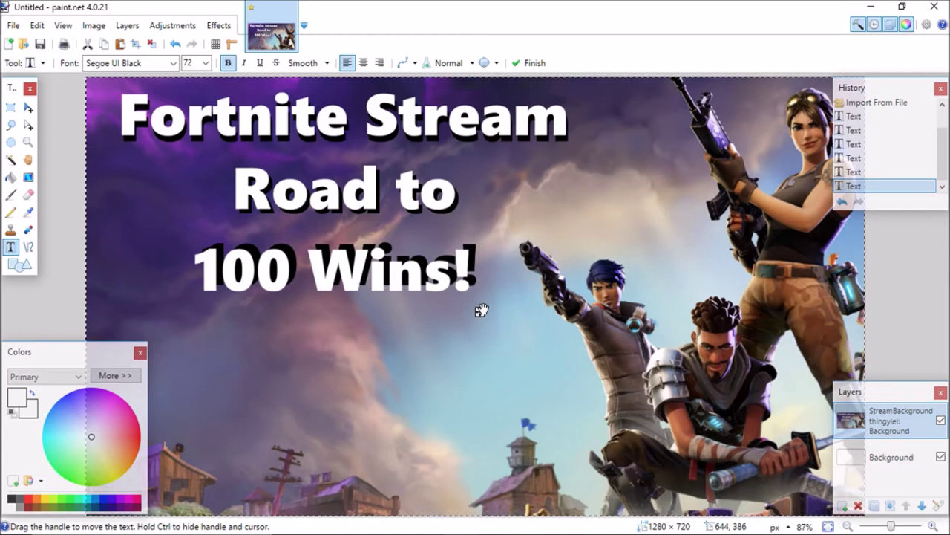
drag(482, 310, 482, 303)
click(133, 169)
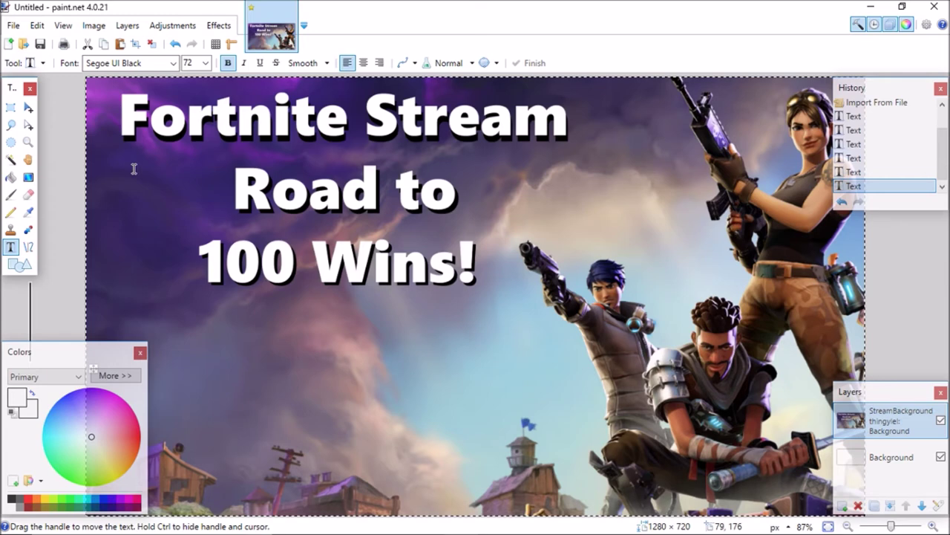
Add a black '- - -' dash row to the left of 'Road to'
click(134, 169)
text(- - -)
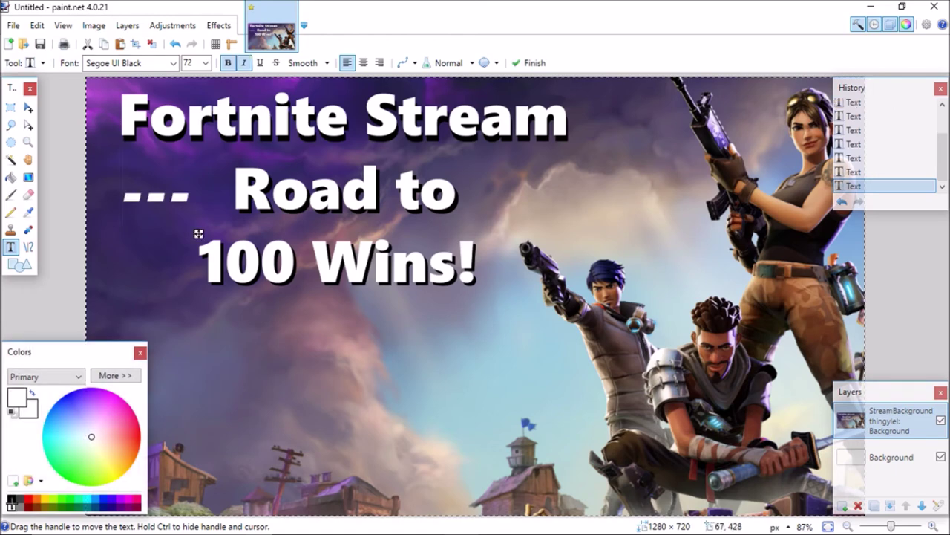
click(11, 499)
click(119, 182)
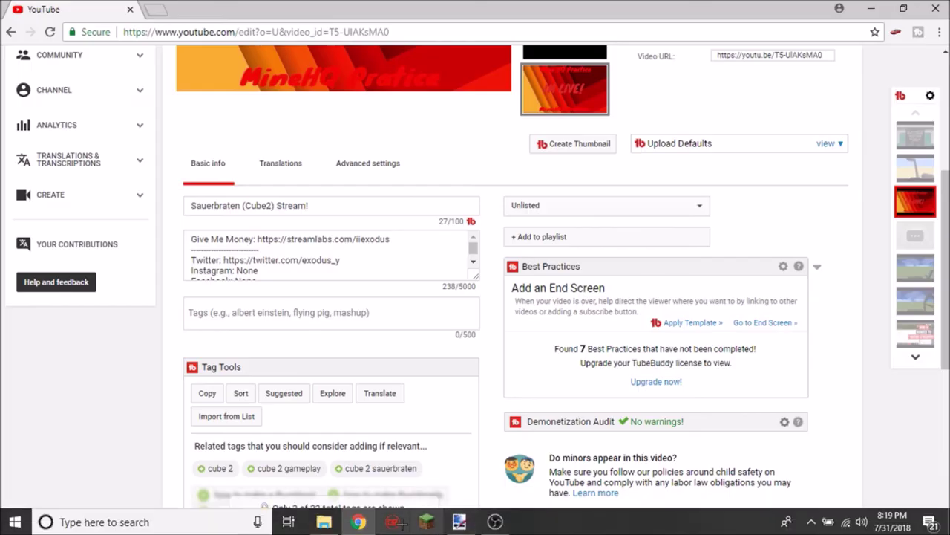
Bring OBS Studio in front of the YouTube Studio video edit page
click(495, 521)
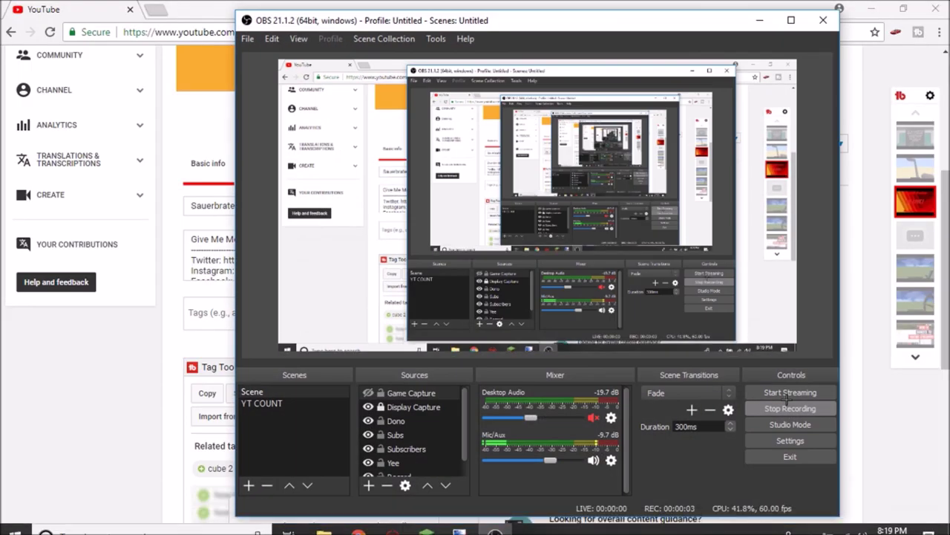